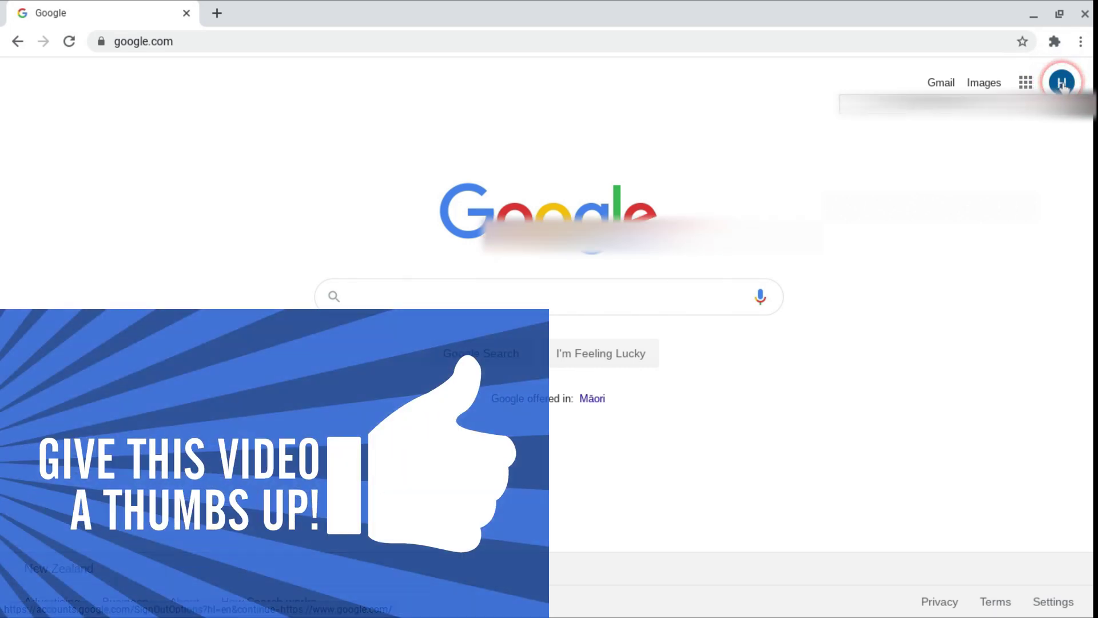
From the google.com profile avatar, open Manage your Google Account to reach the Home overview
left_click(1061, 83)
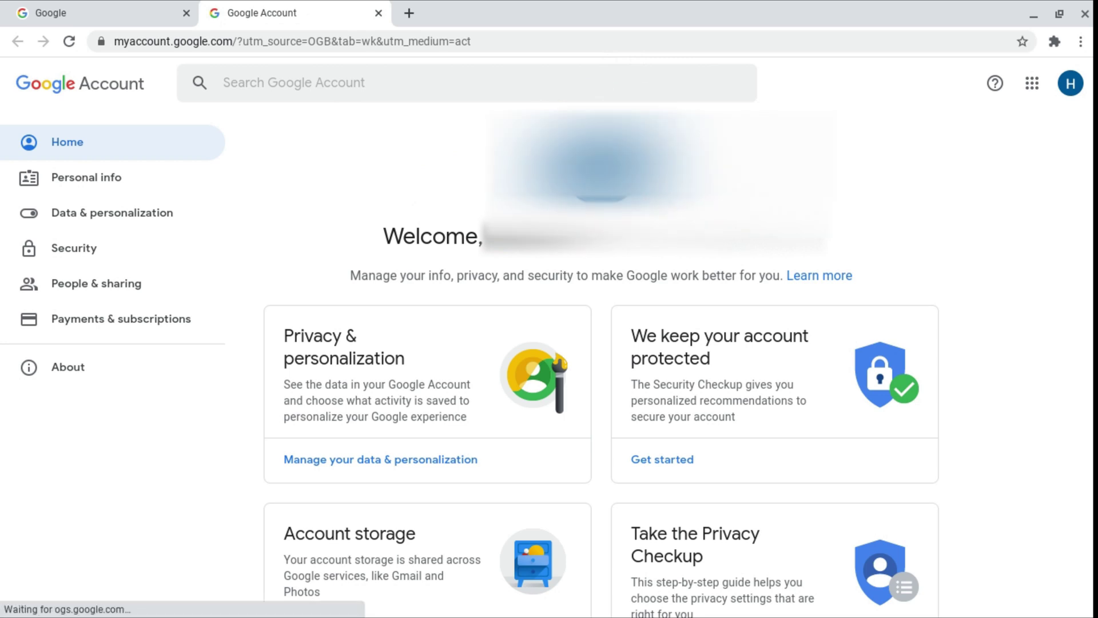
scroll(549, 343, "down", 2)
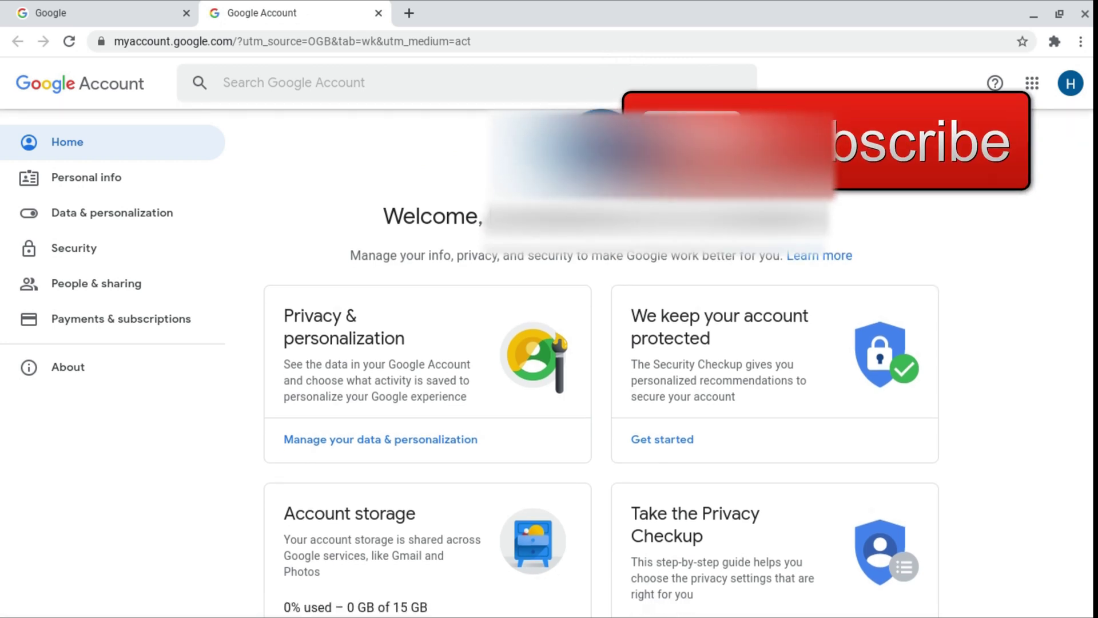
scroll(549, 344, "up", 1)
scroll(549, 343, "up", 1)
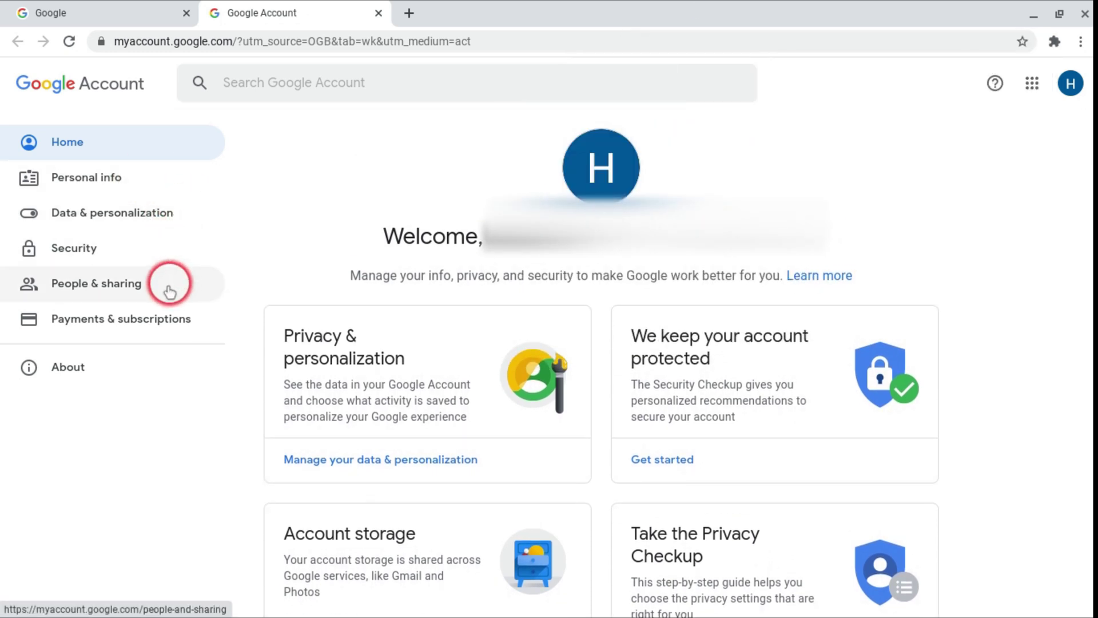
Open Personal info and scroll past Profile and Contact info to 'Choose what others see'
left_click(28, 184)
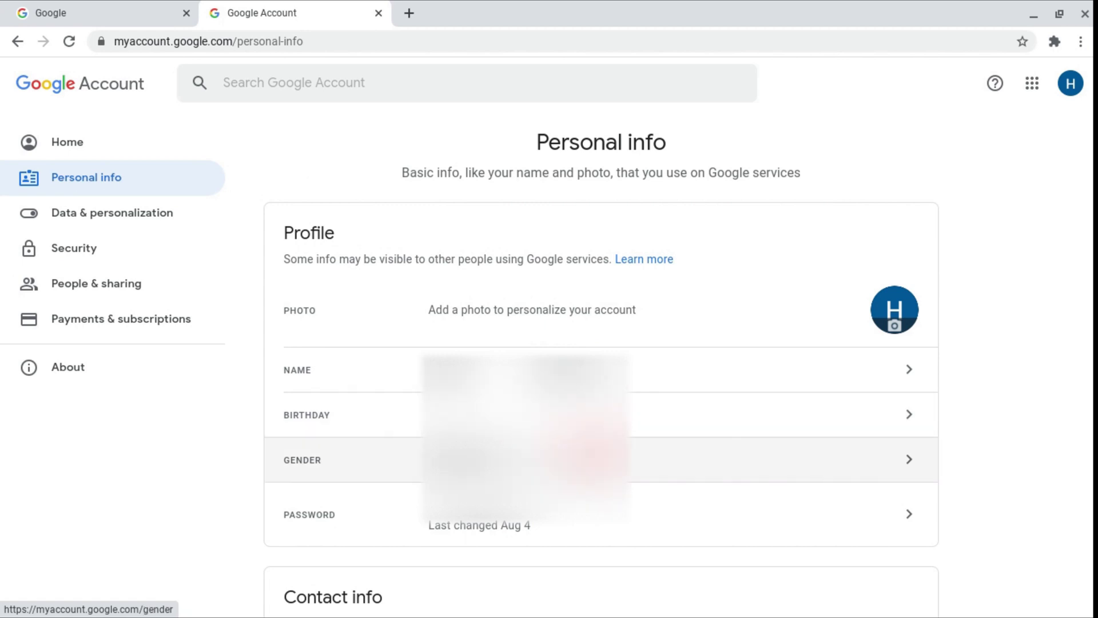
scroll(546, 363, "down", 3)
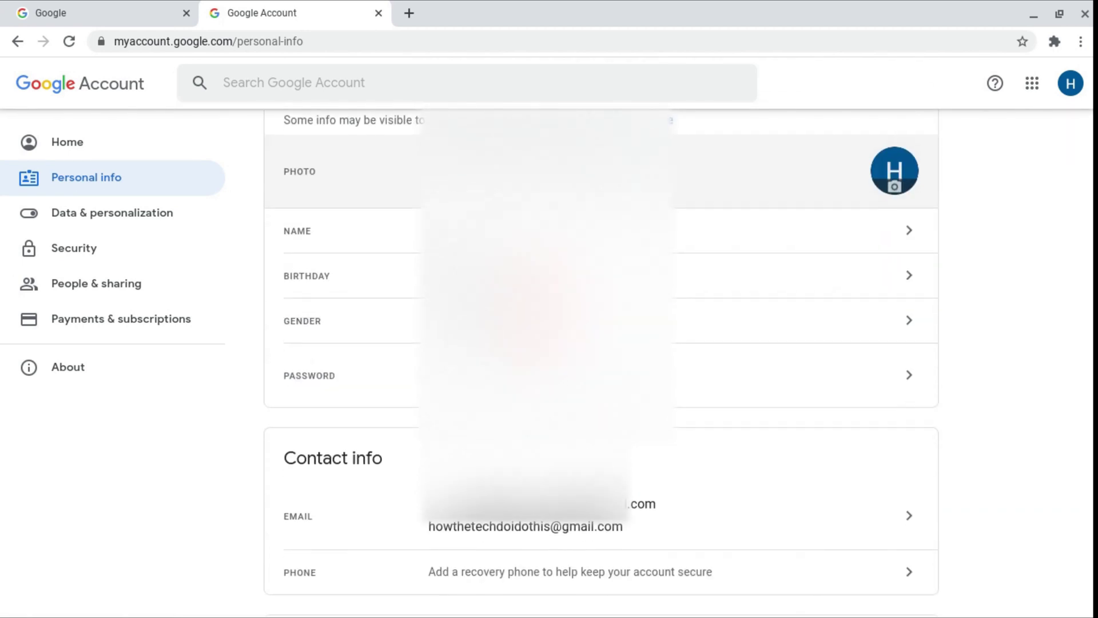
scroll(546, 363, "down", 2)
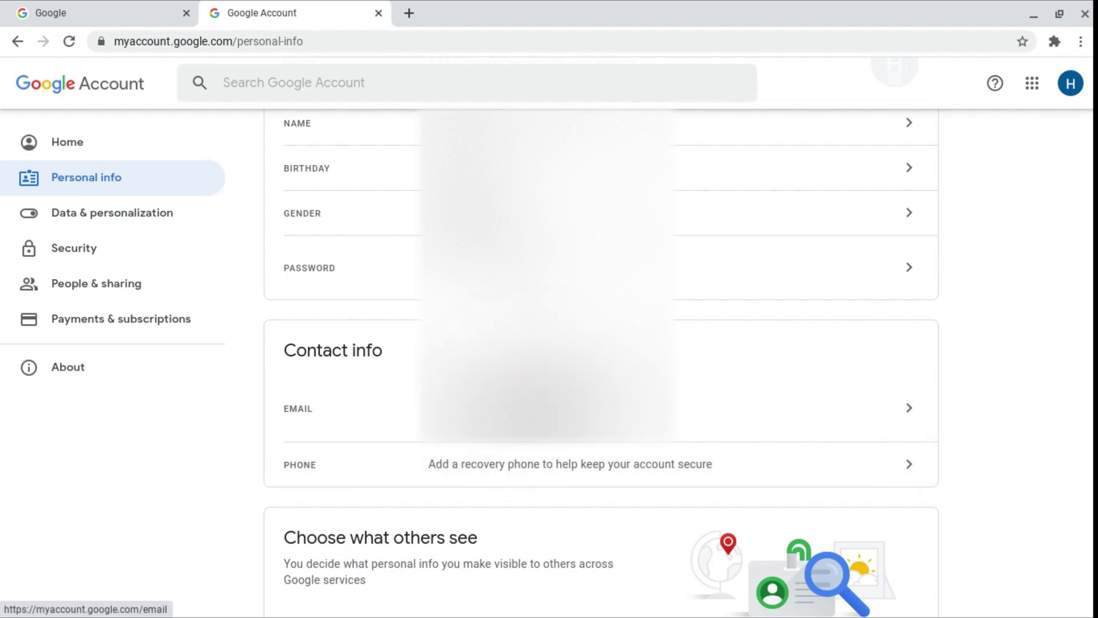
scroll(546, 366, "down", 2)
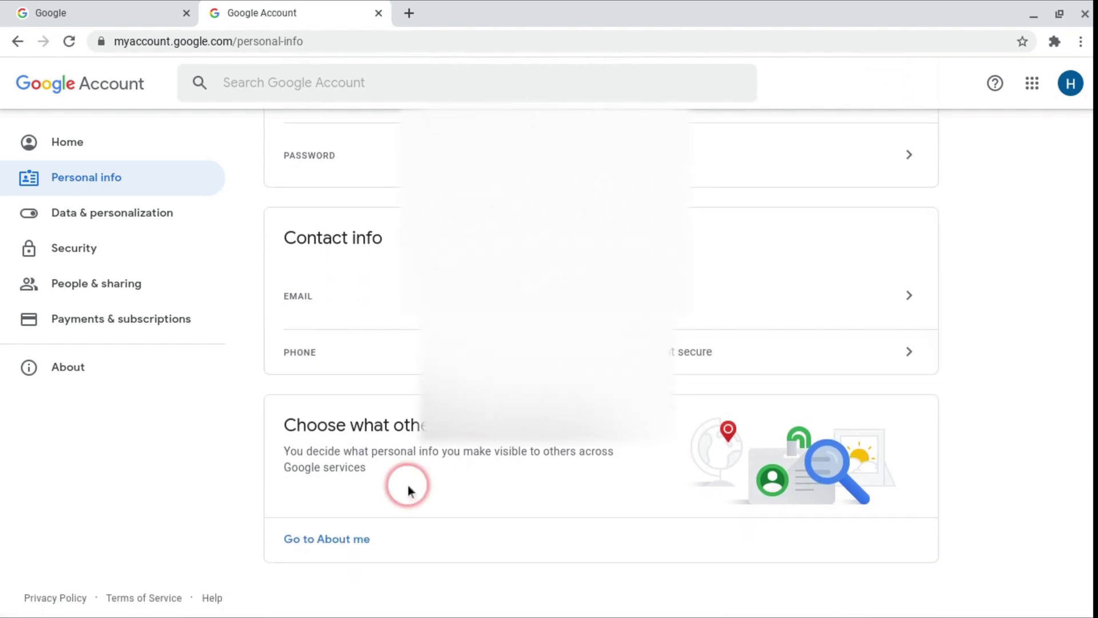
triple_click(292, 426)
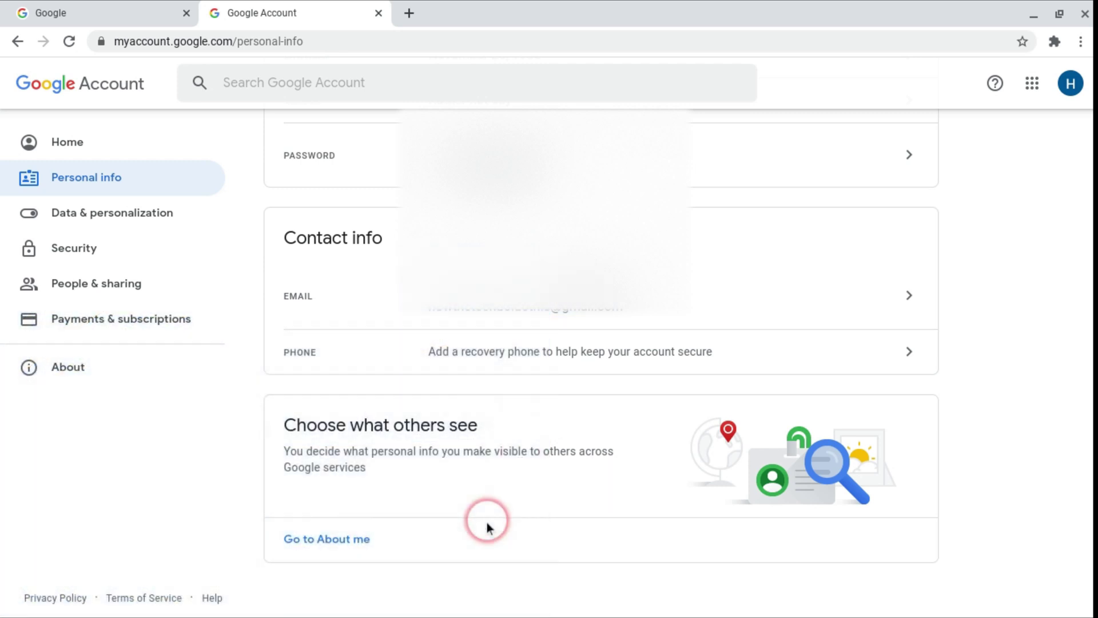
left_click(472, 539)
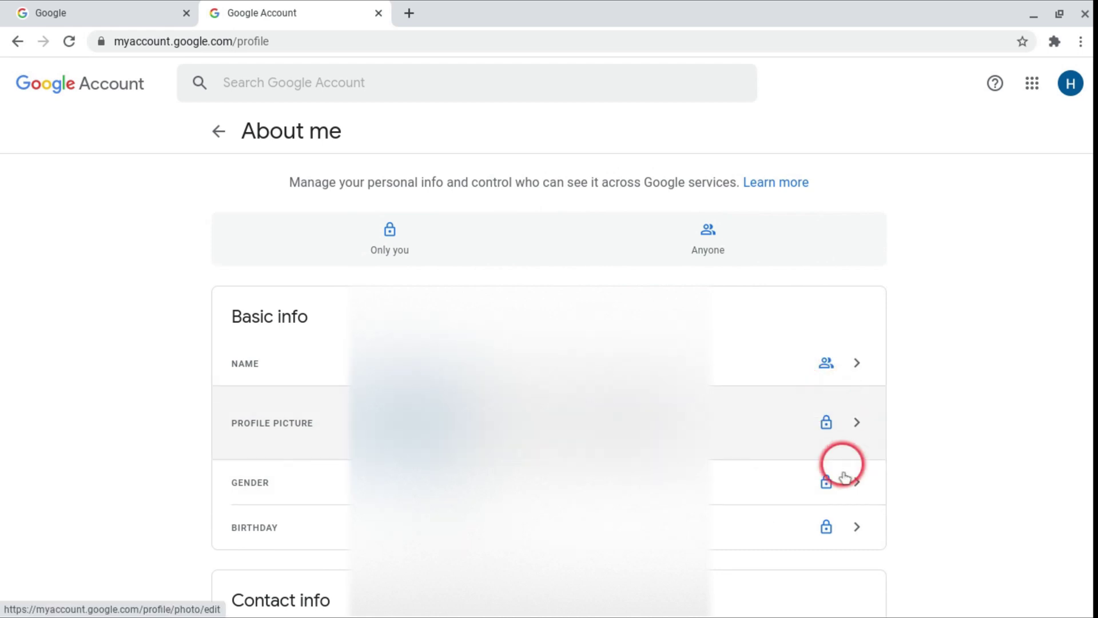
scroll(758, 461, "down", 6)
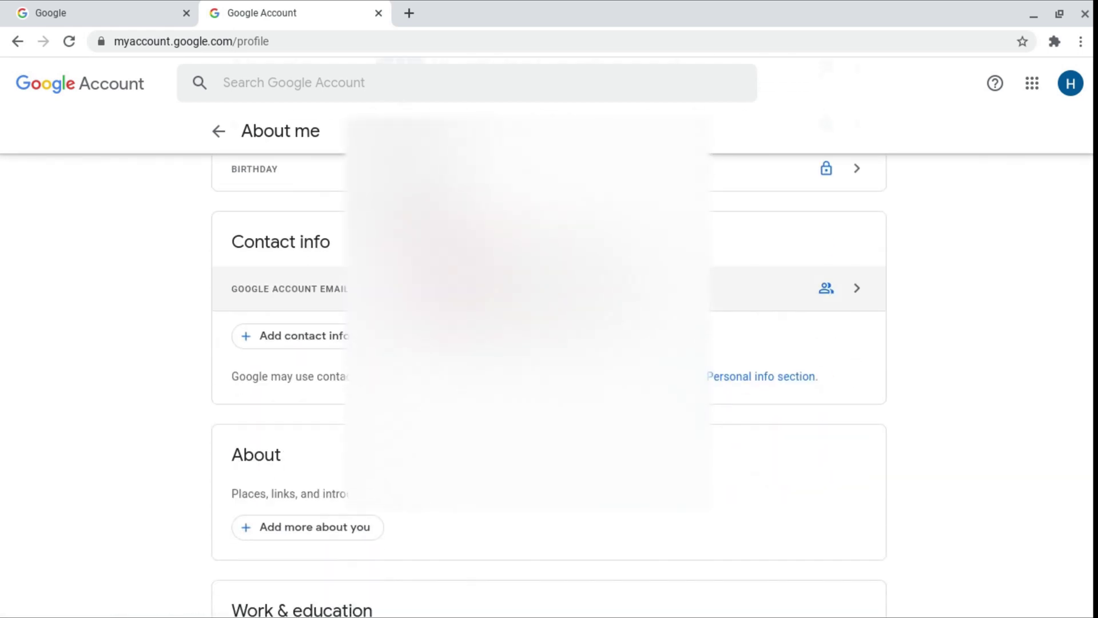
left_click(205, 139)
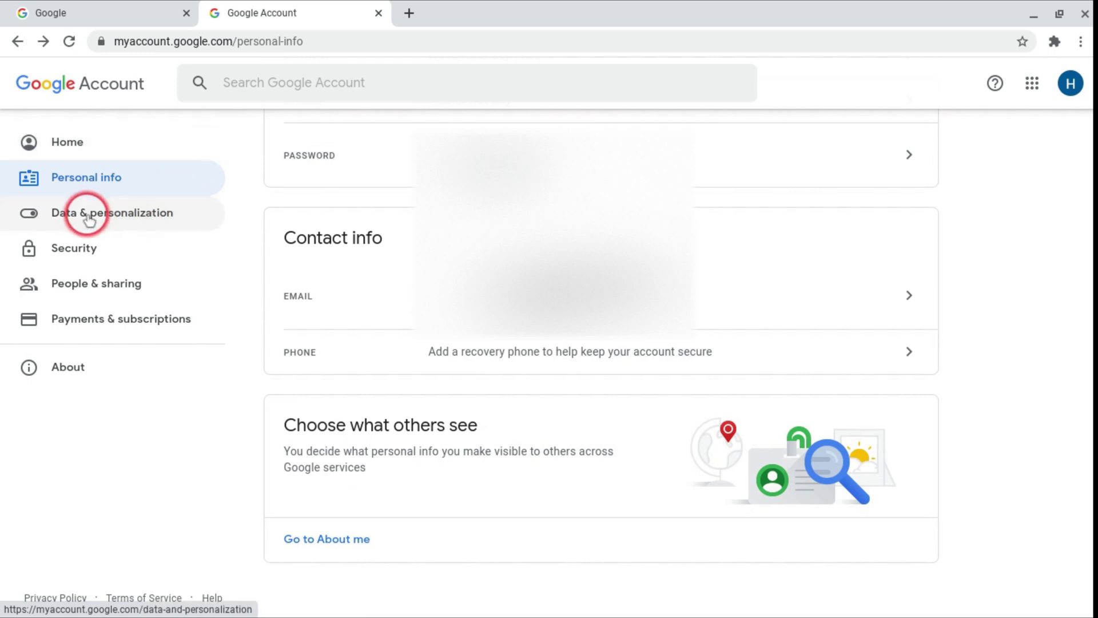
Open Data & personalization and look at the Take the Privacy Checkup heading
left_click(127, 215)
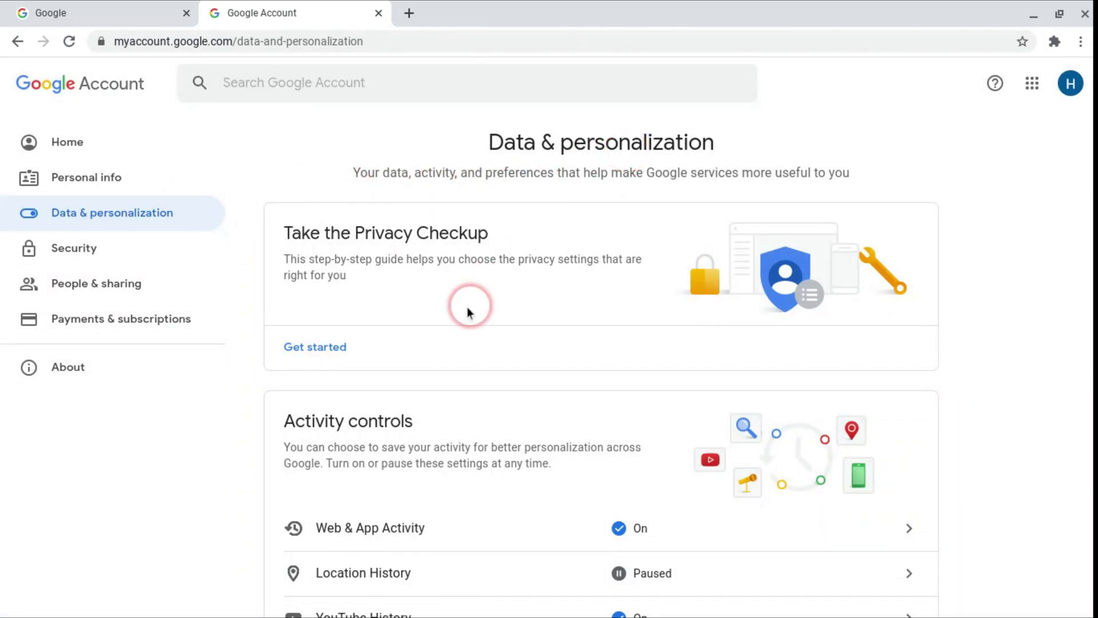
triple_click(295, 235)
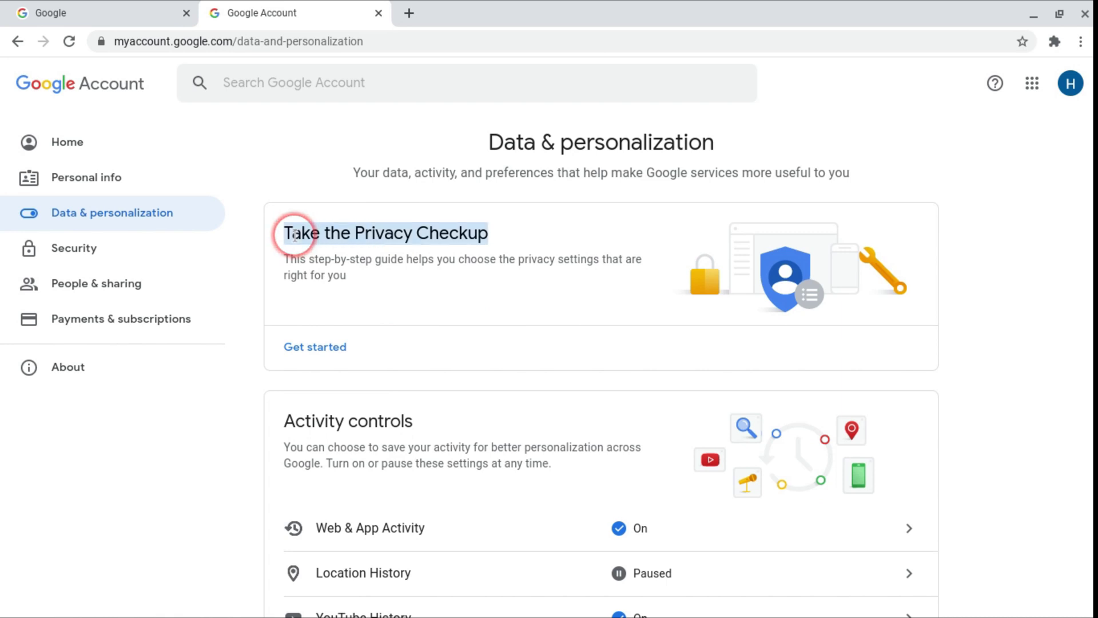
left_click(391, 237)
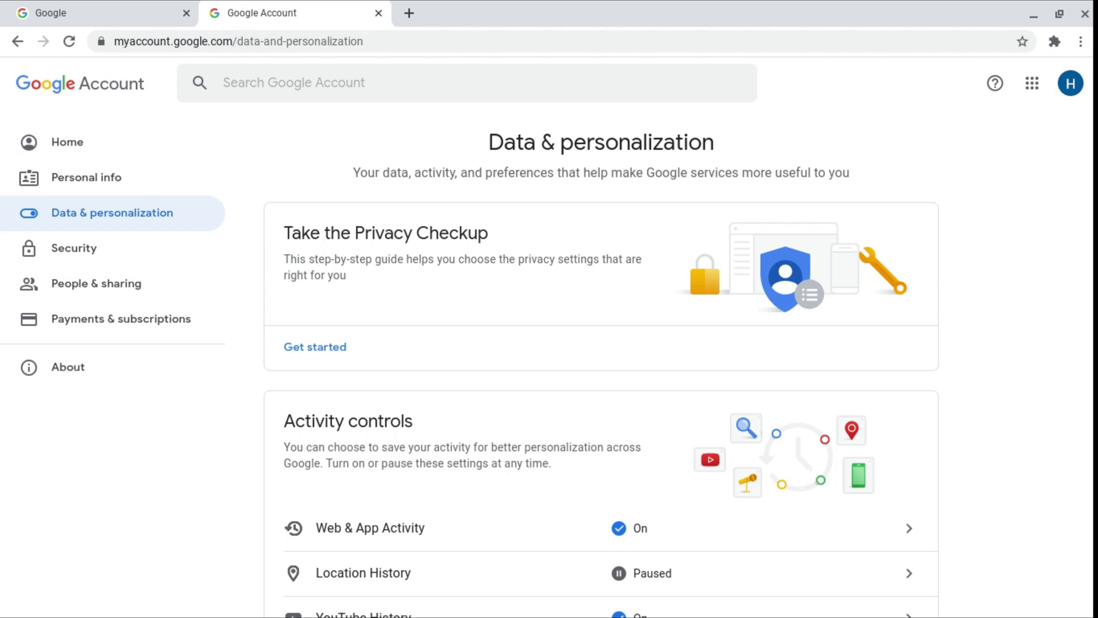
scroll(559, 313, "down", 2)
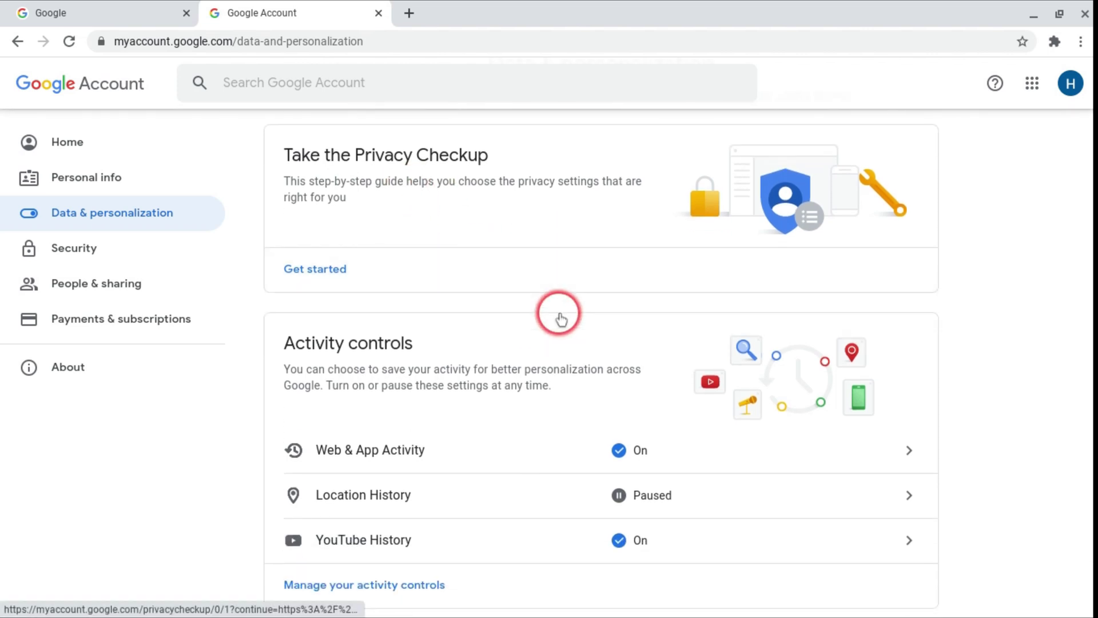
scroll(476, 368, "down", 1)
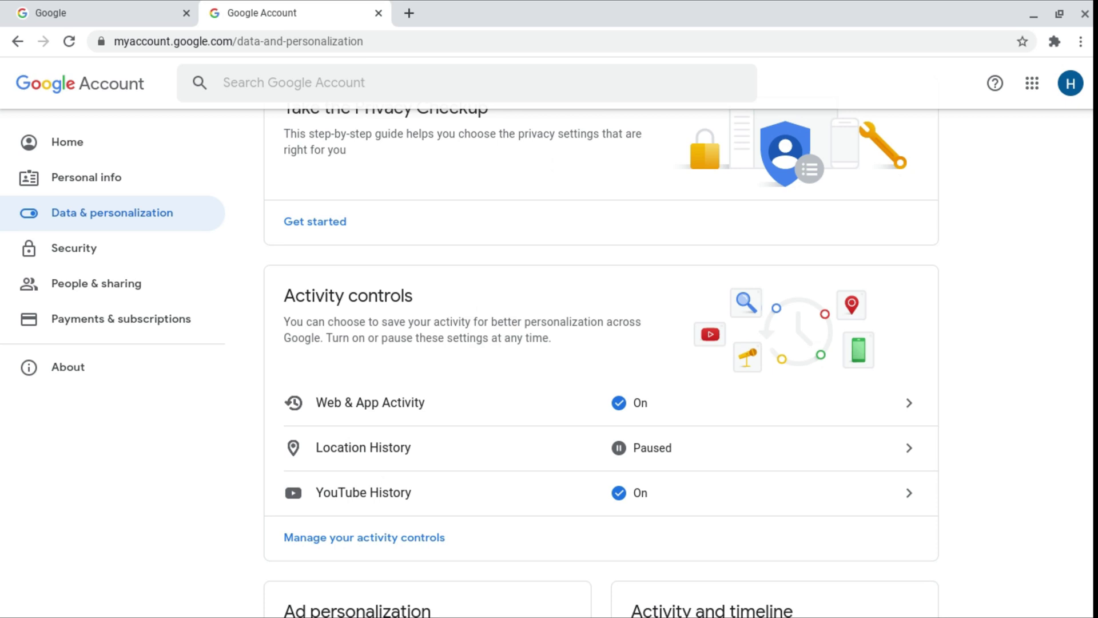
scroll(443, 389, "down", 1)
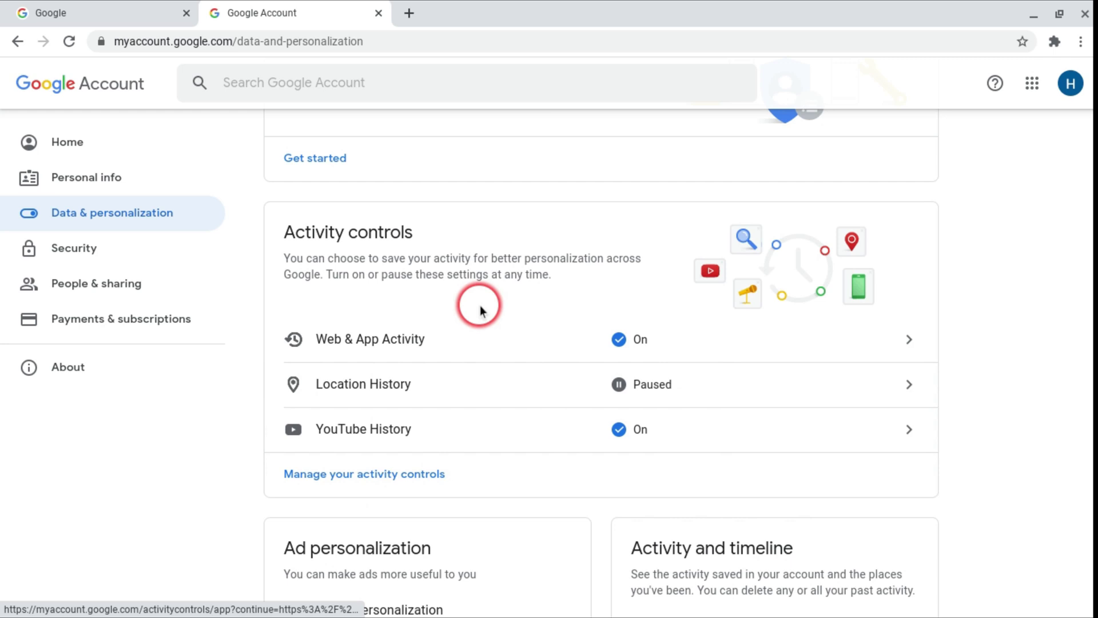
scroll(480, 308, "down", 3)
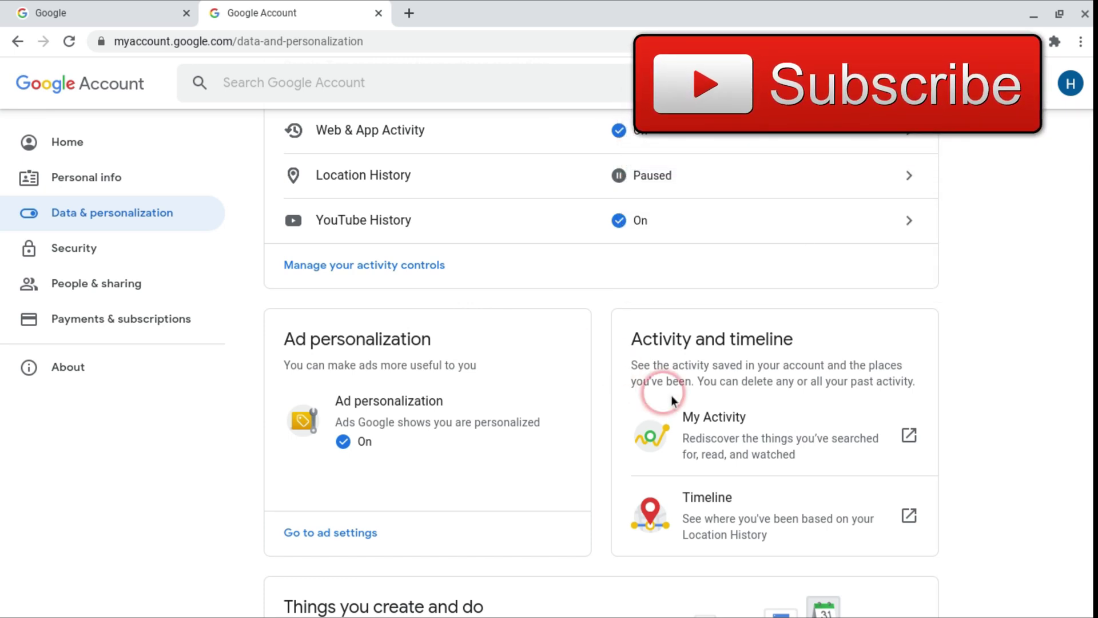
scroll(555, 390, "down", 7)
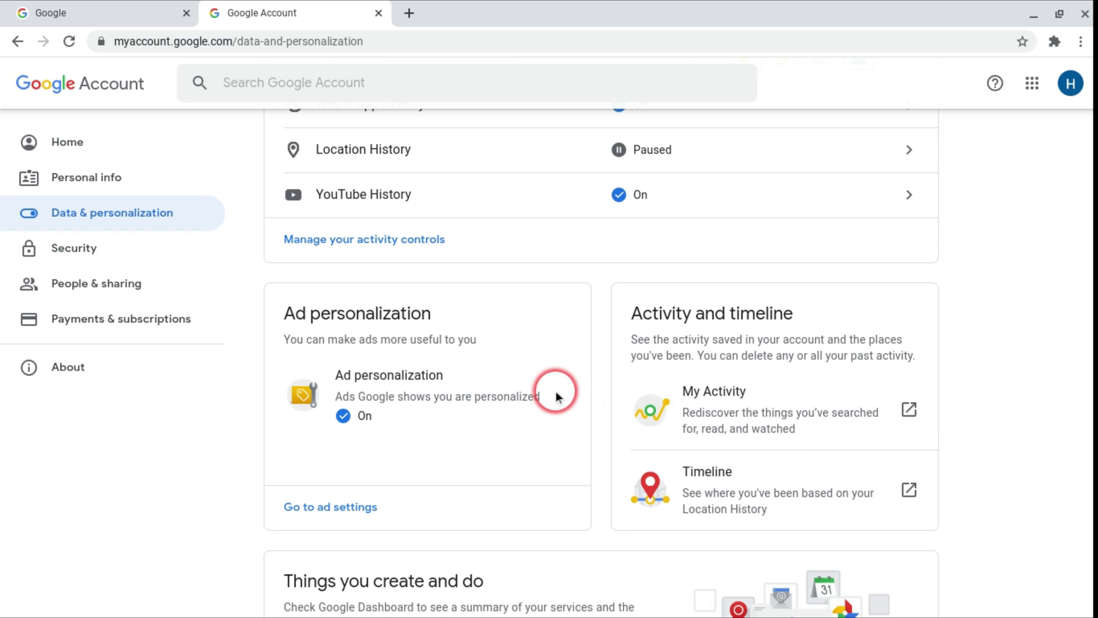
scroll(556, 396, "down", 1)
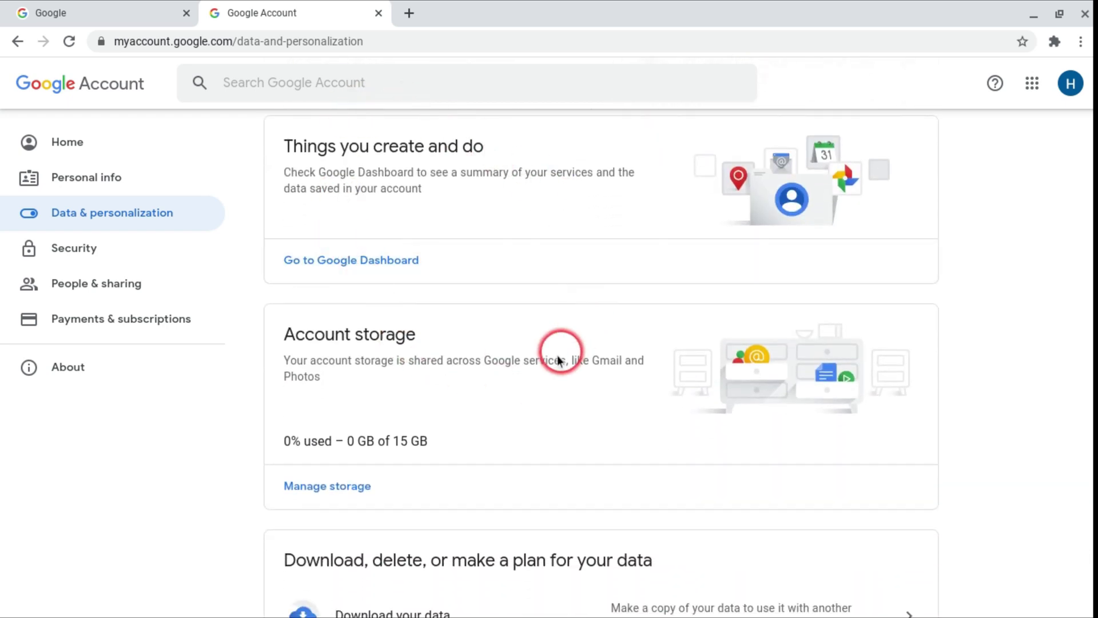
Scroll Data & personalization down to Reservations and Business features, then switch to Security
scroll(446, 393, "down", 3)
scroll(448, 394, "down", 1)
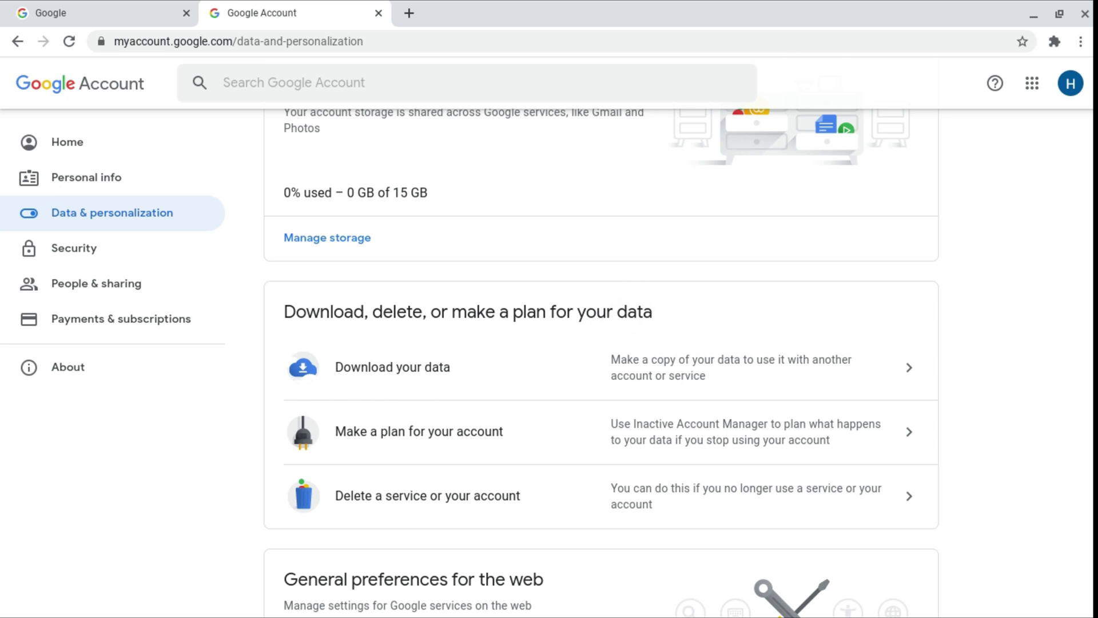
scroll(840, 291, "down", 2)
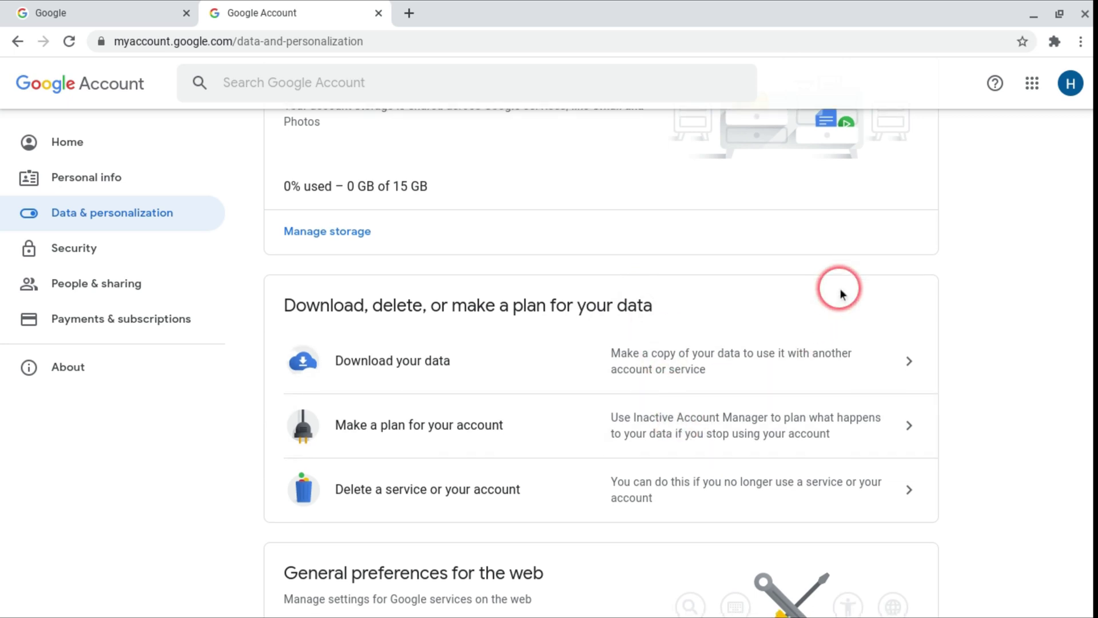
scroll(841, 291, "down", 3)
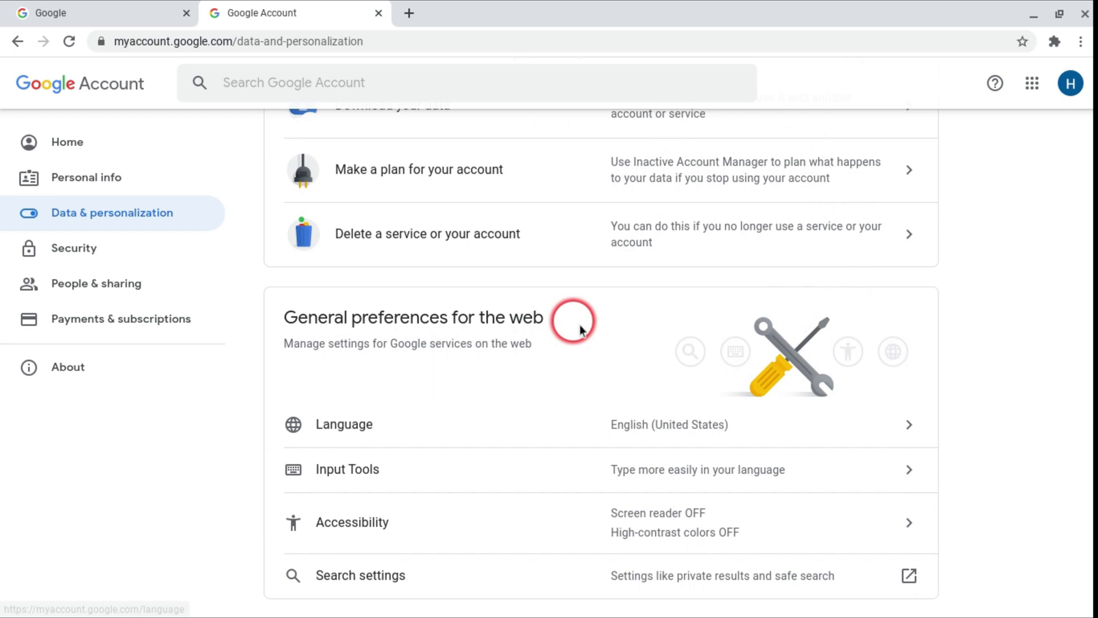
scroll(610, 360, "down", 4)
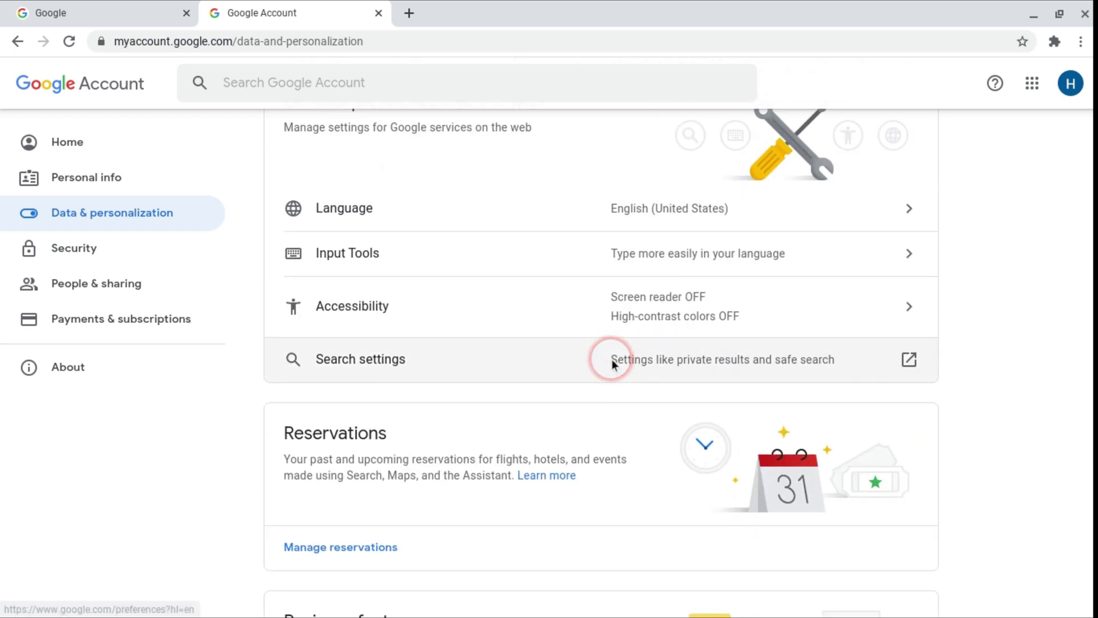
scroll(564, 454, "down", 1)
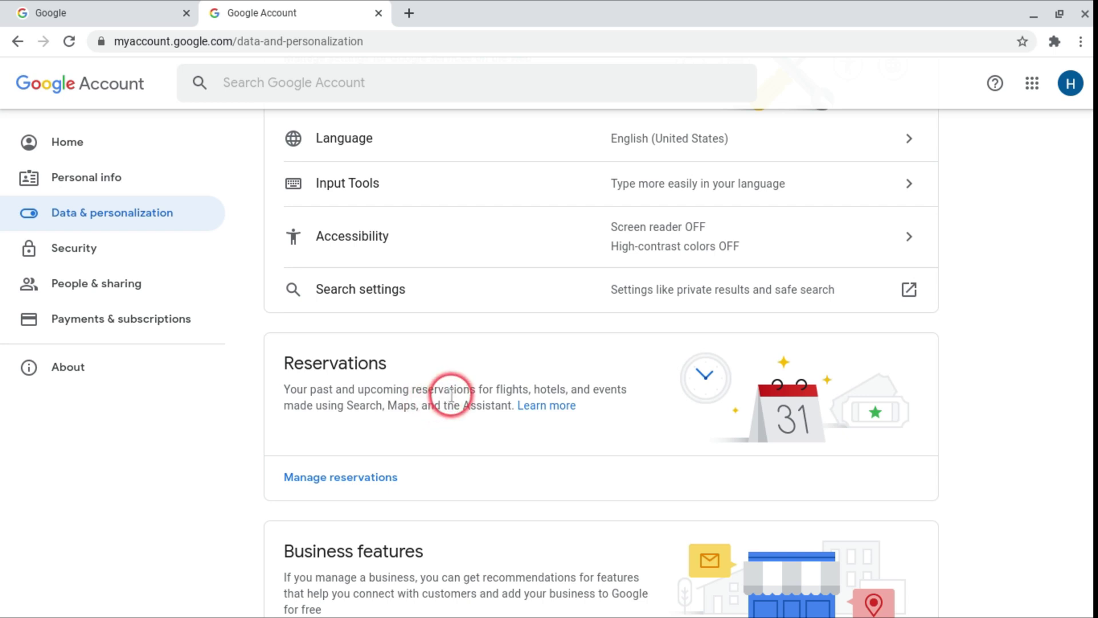
scroll(452, 394, "down", 3)
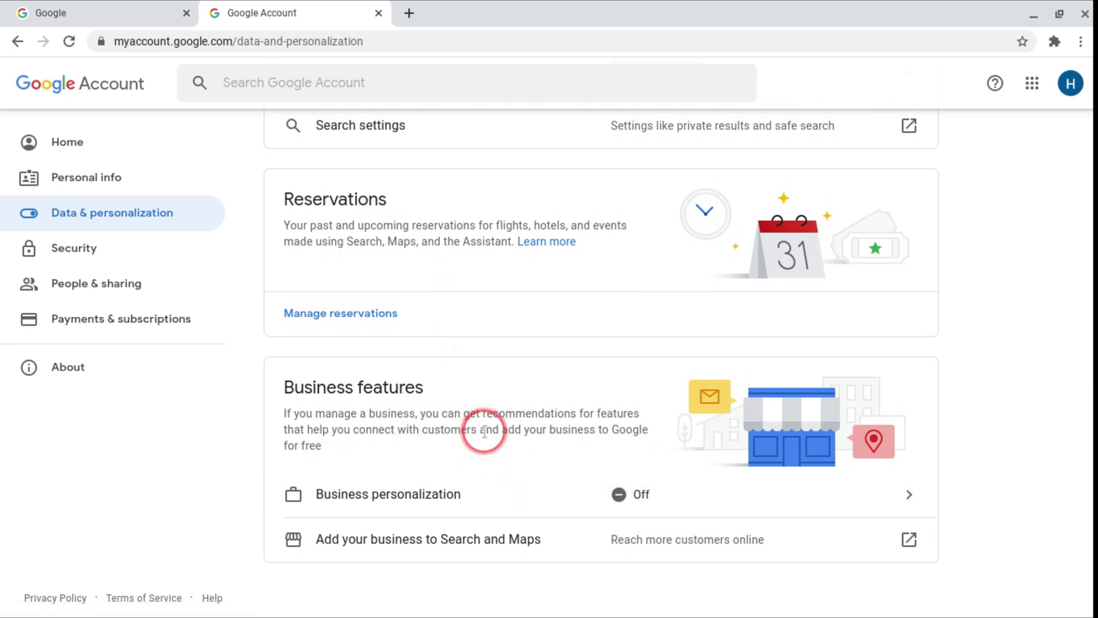
left_click(438, 429)
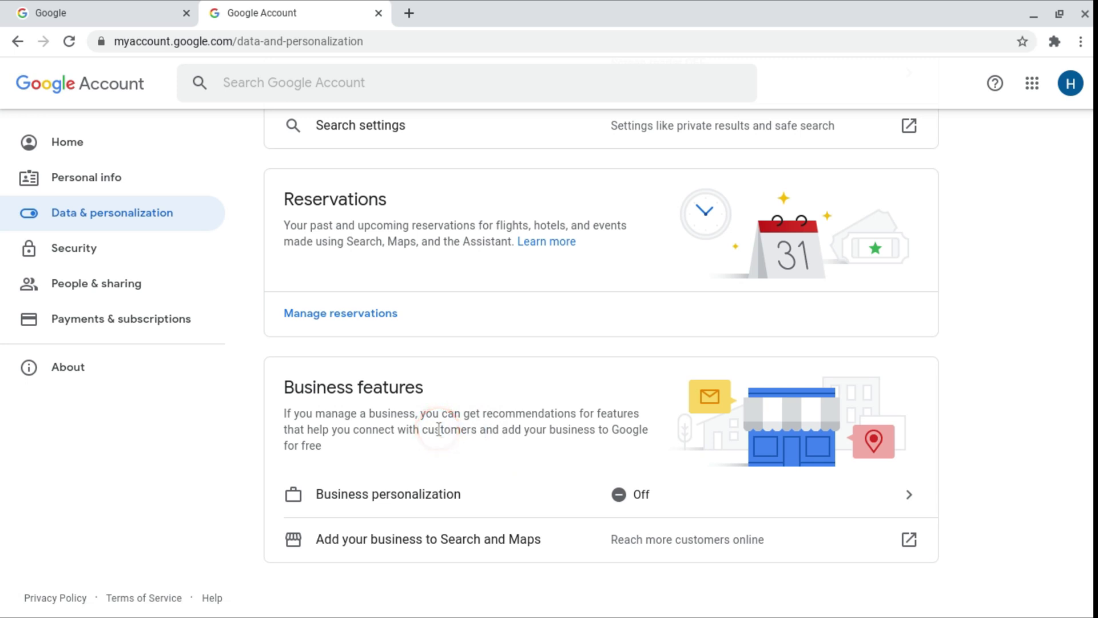
left_click(52, 249)
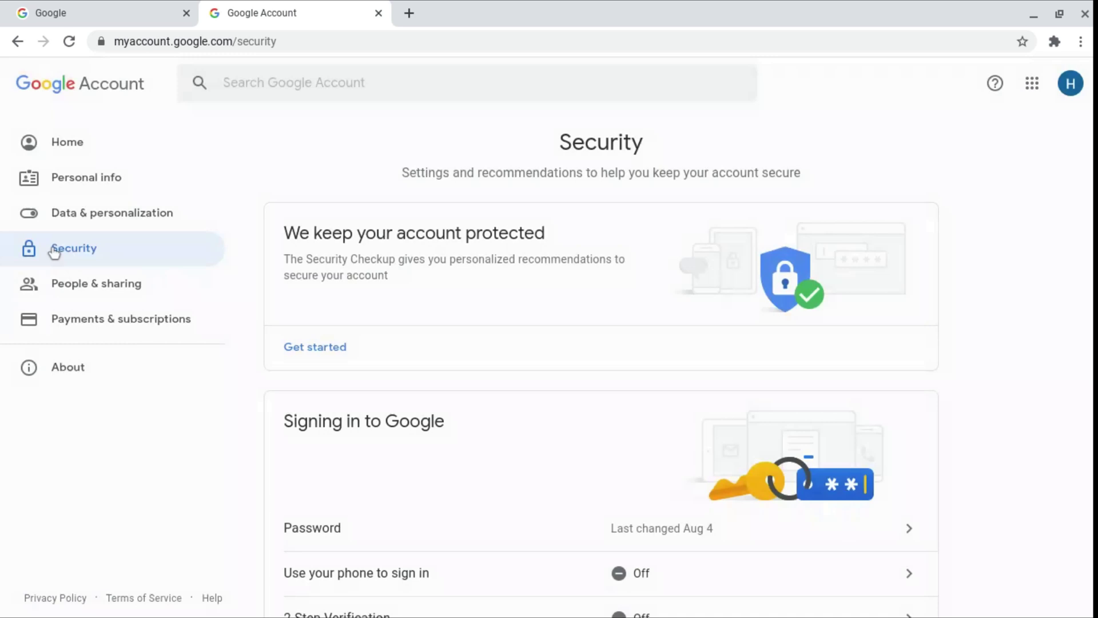
Check the Security Checkup card, then review 2-Step Verification, phone sign-in and recovery phone settings
left_click(352, 250)
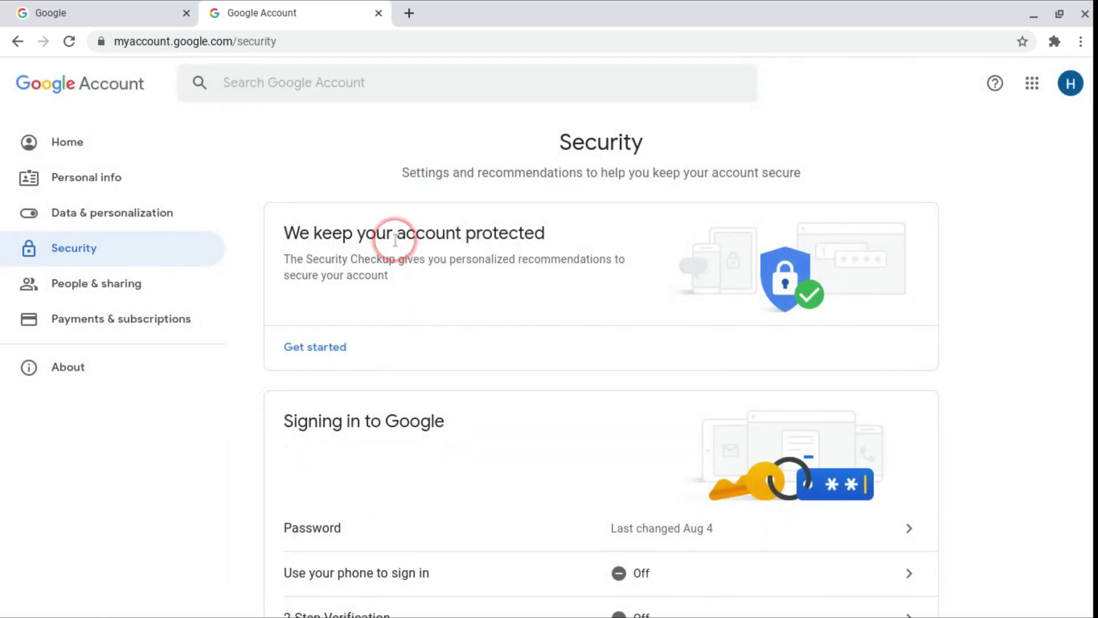
left_click(442, 271)
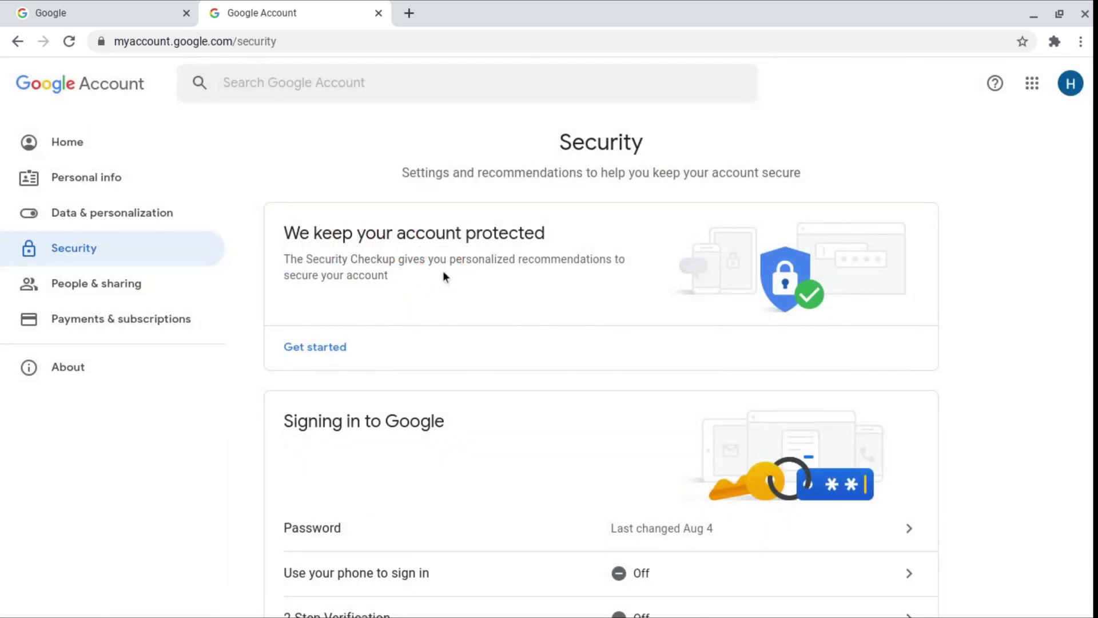
scroll(444, 274, "down", 3)
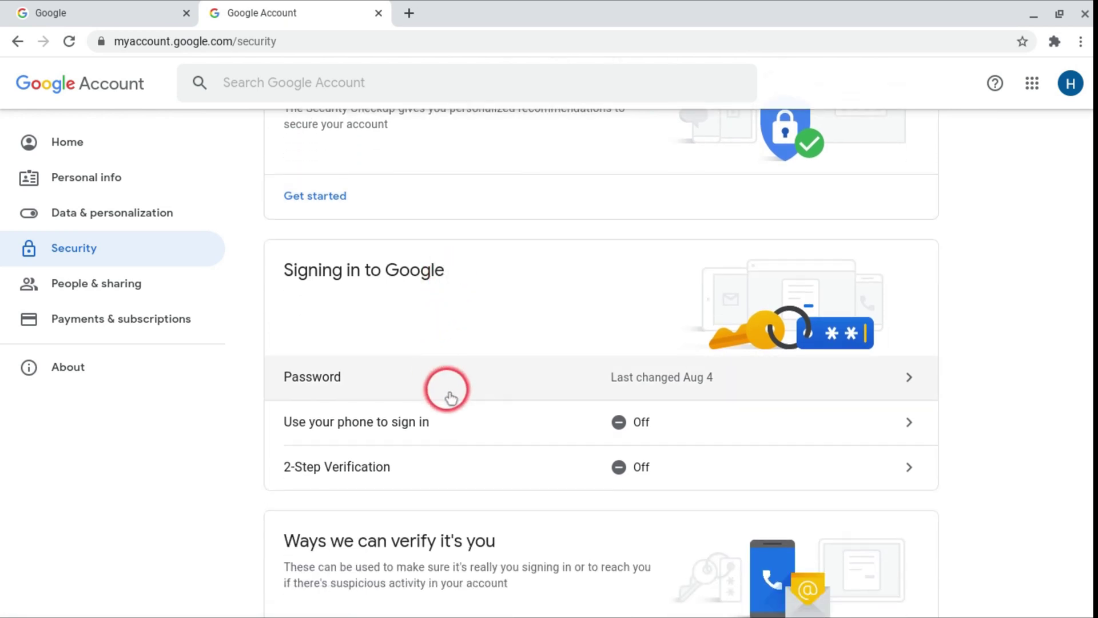
left_click(497, 412)
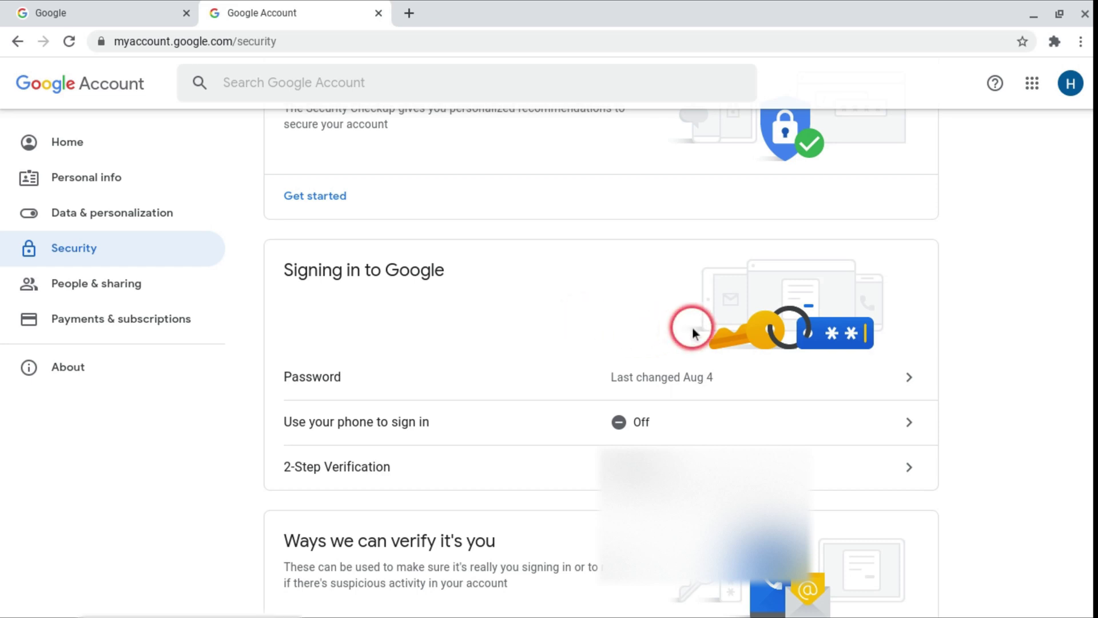
scroll(701, 309, "down", 2)
scroll(699, 309, "down", 1)
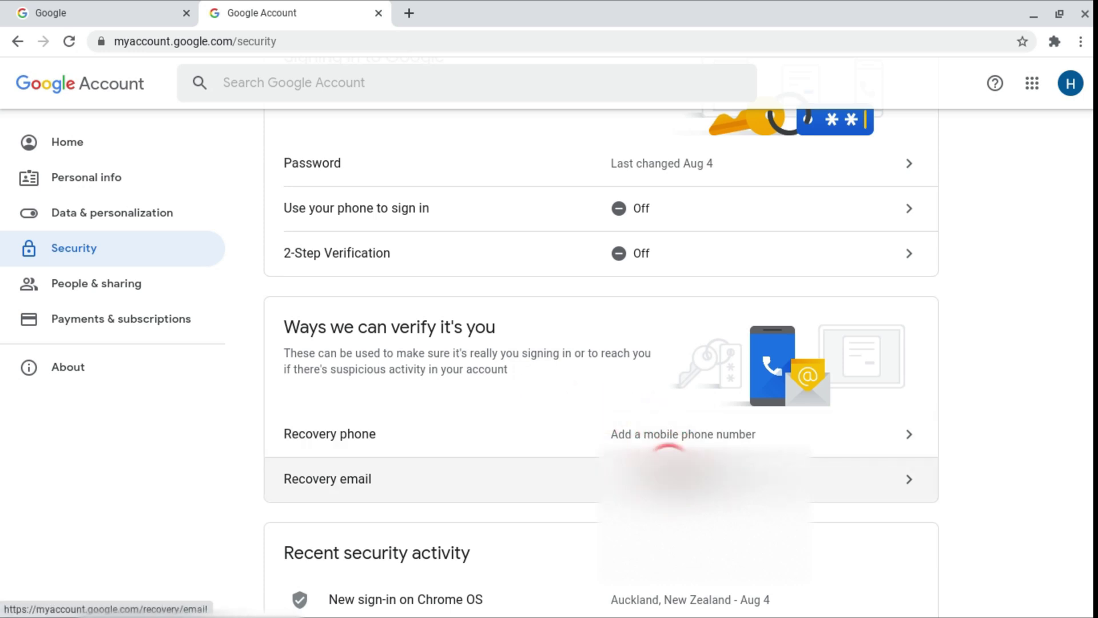
Scroll past Recent security activity, Your devices and Less secure app access to Signing in to other sites
scroll(578, 348, "down", 3)
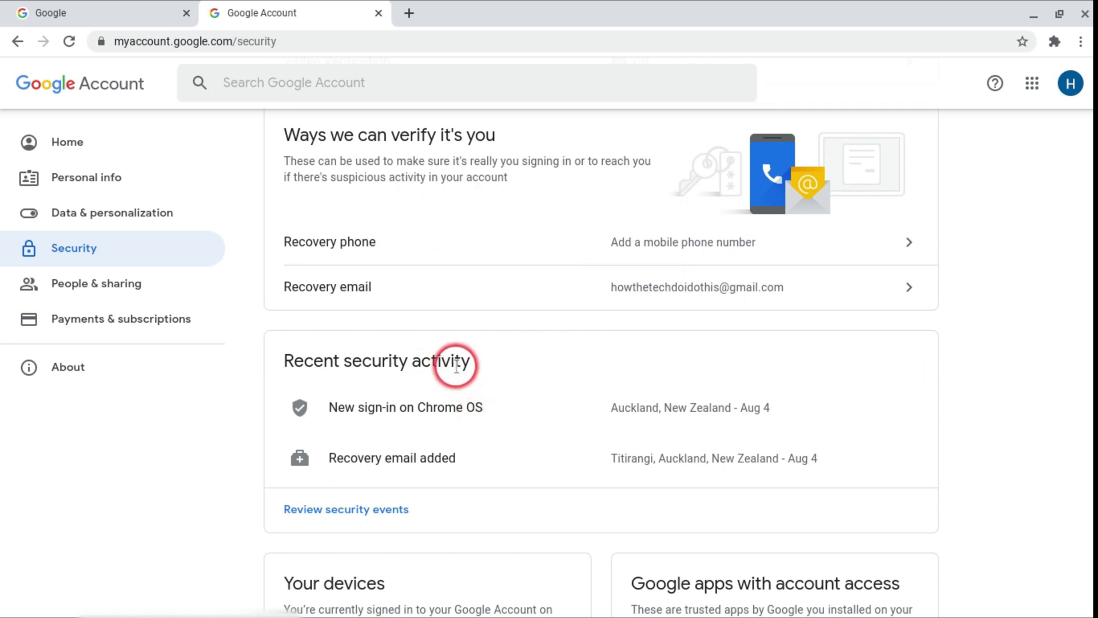
scroll(452, 365, "down", 2)
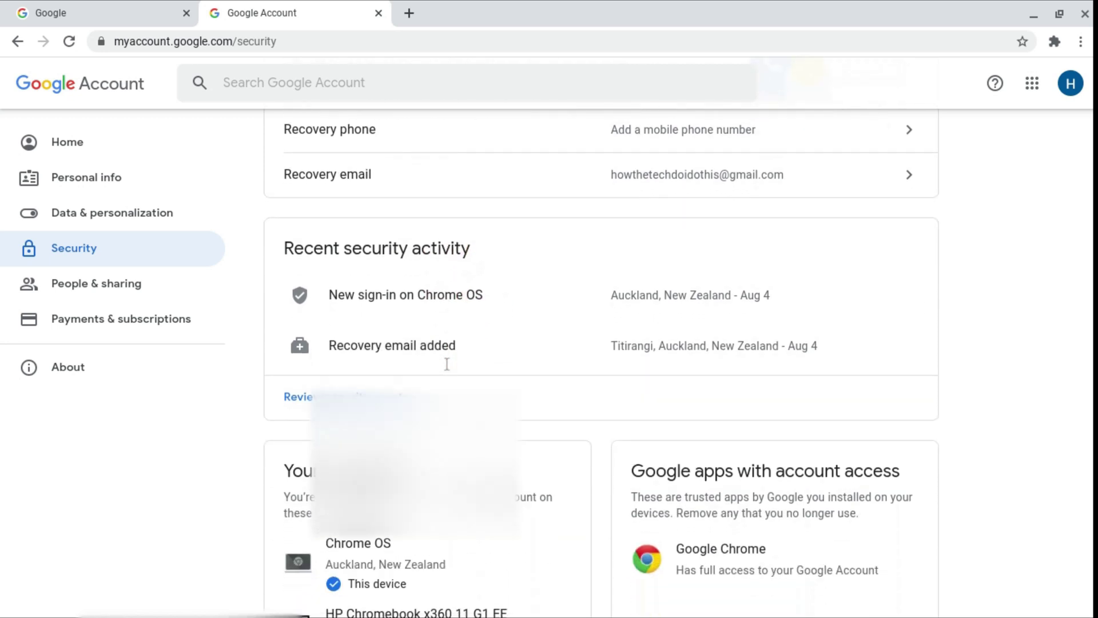
scroll(446, 363, "down", 2)
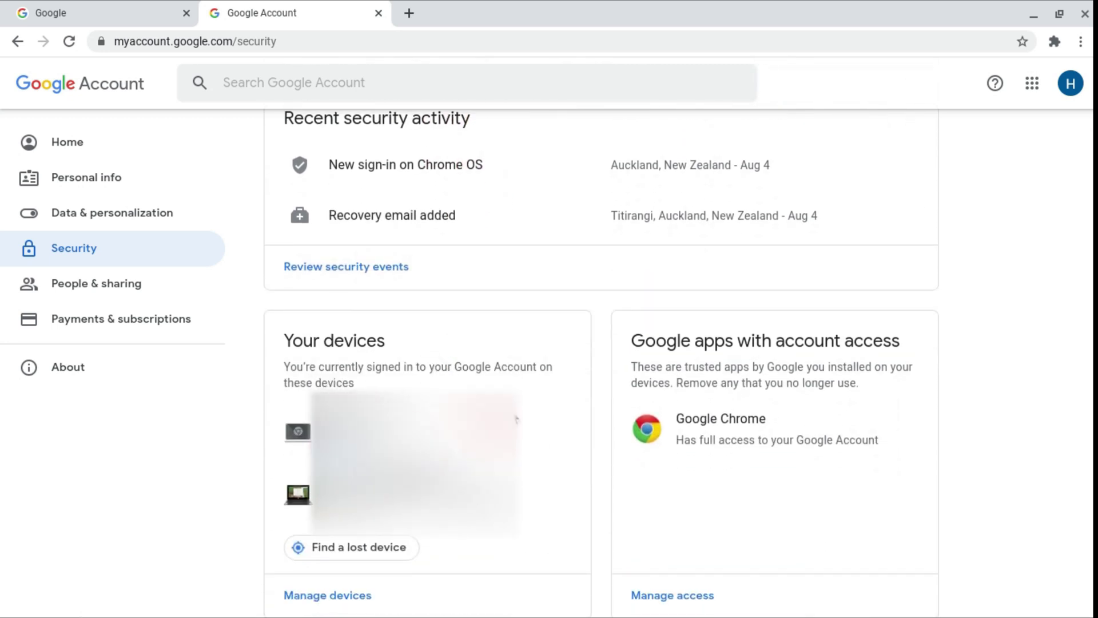
scroll(709, 352, "down", 2)
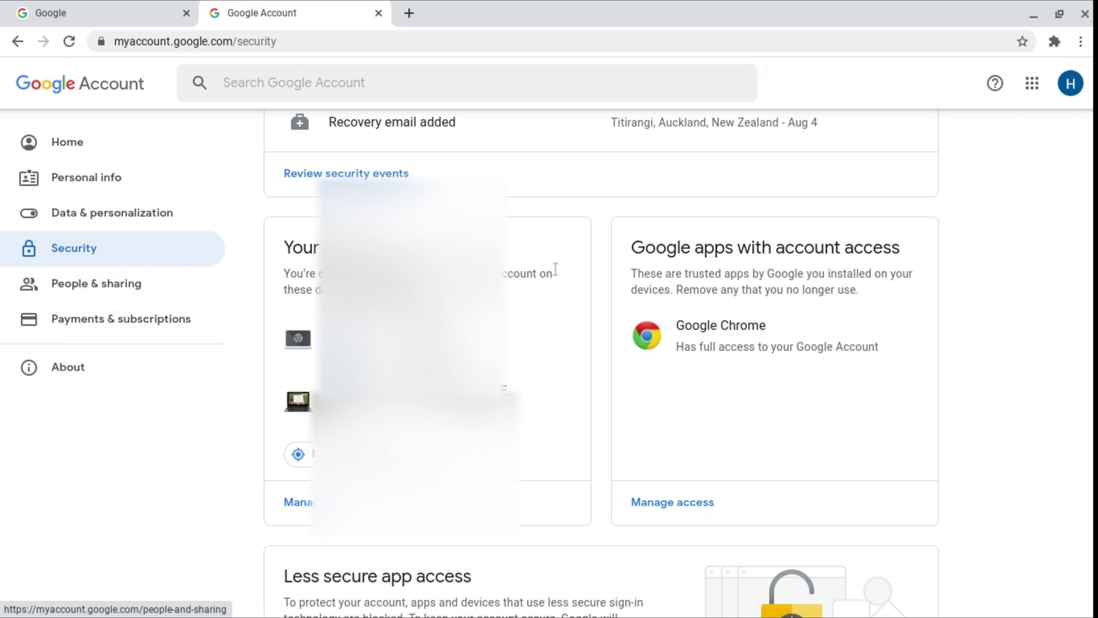
scroll(687, 318, "down", 2)
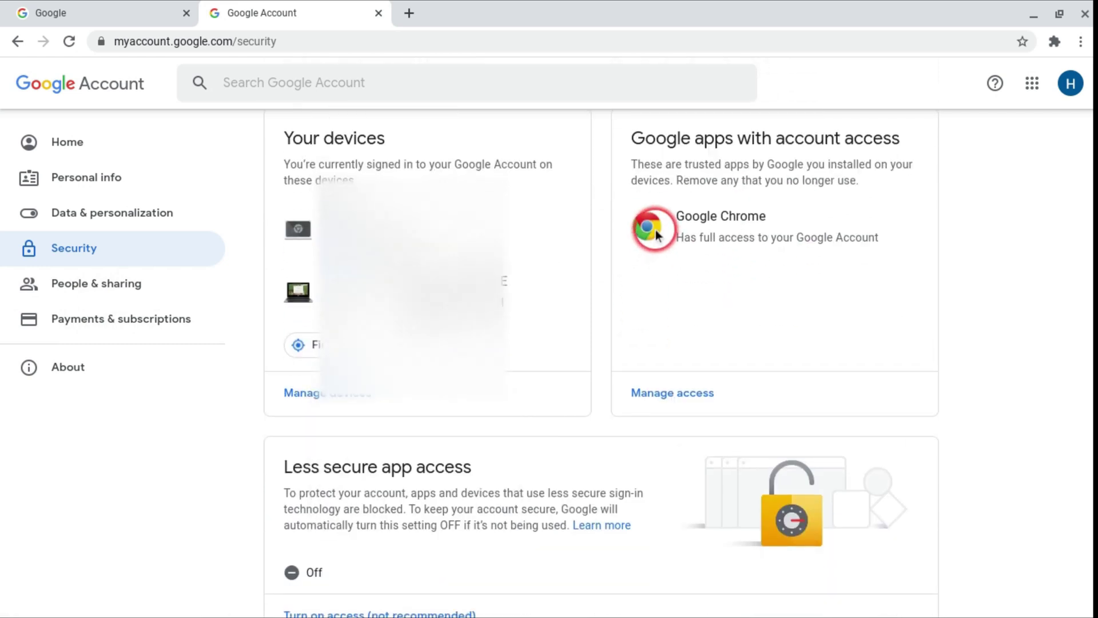
scroll(515, 314, "down", 2)
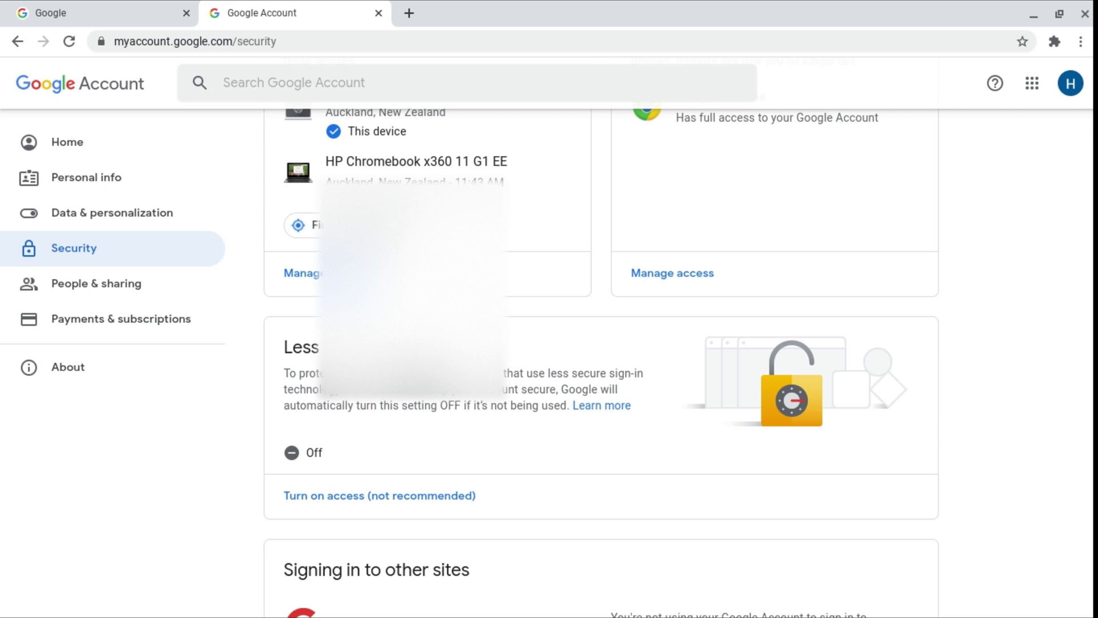
scroll(492, 372, "down", 4)
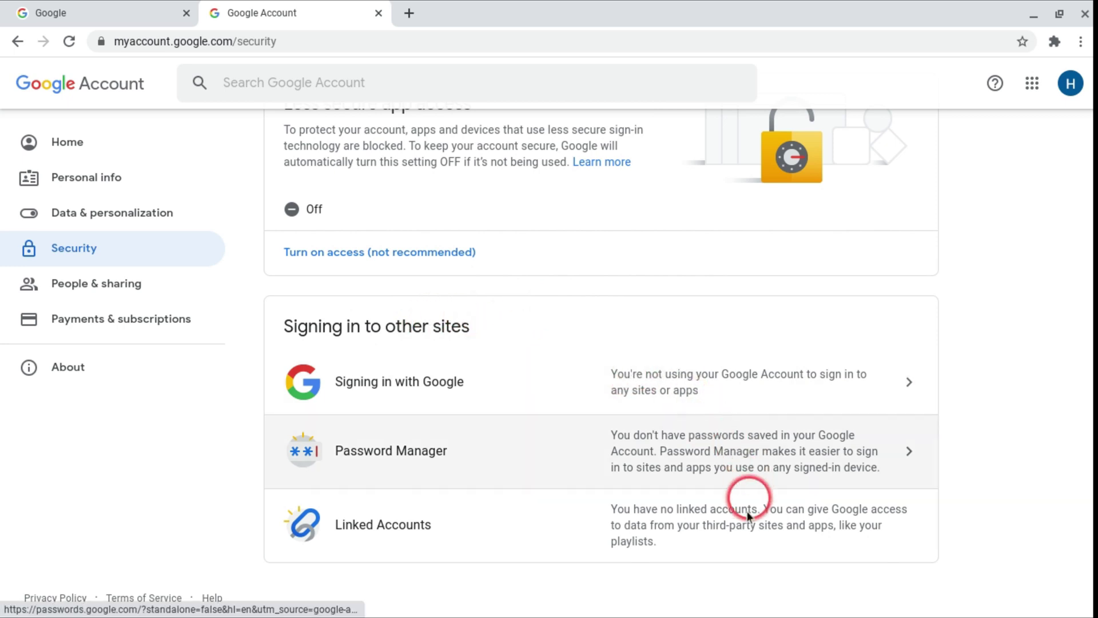
Look over People & sharing's contacts, location sharing and endorsements cards, then move to Payments & subscriptions
left_click(82, 297)
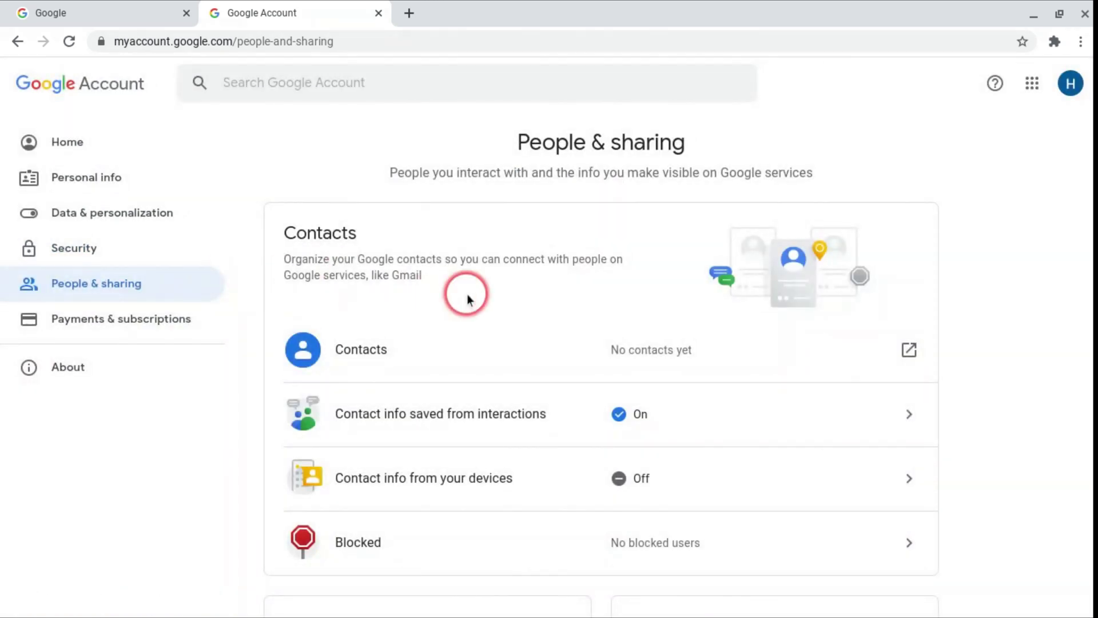
scroll(464, 260, "down", 2)
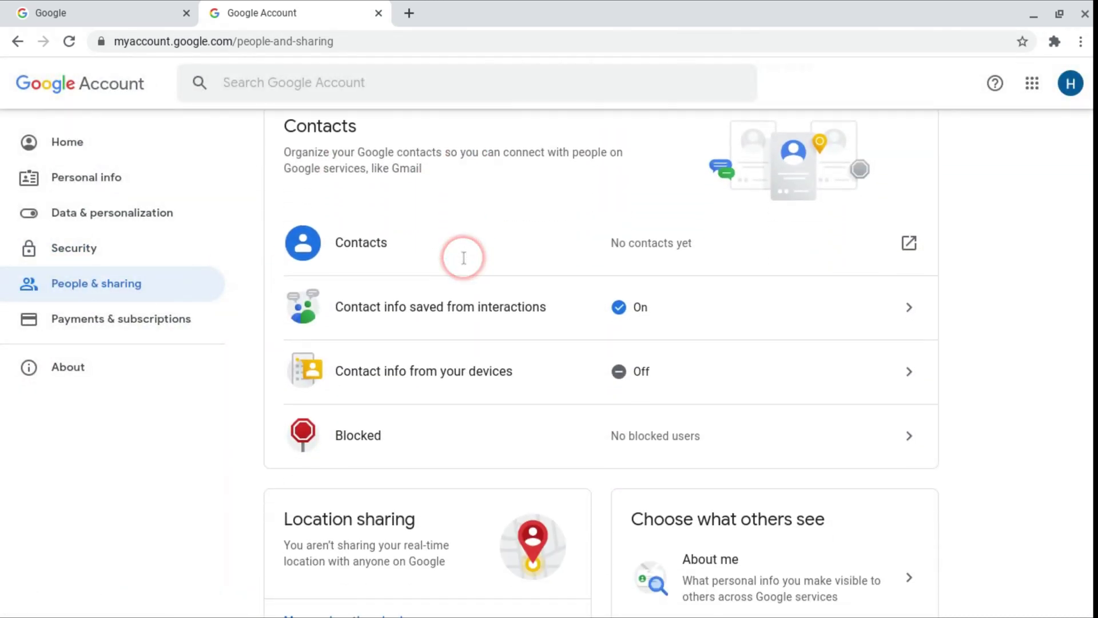
scroll(465, 263, "down", 2)
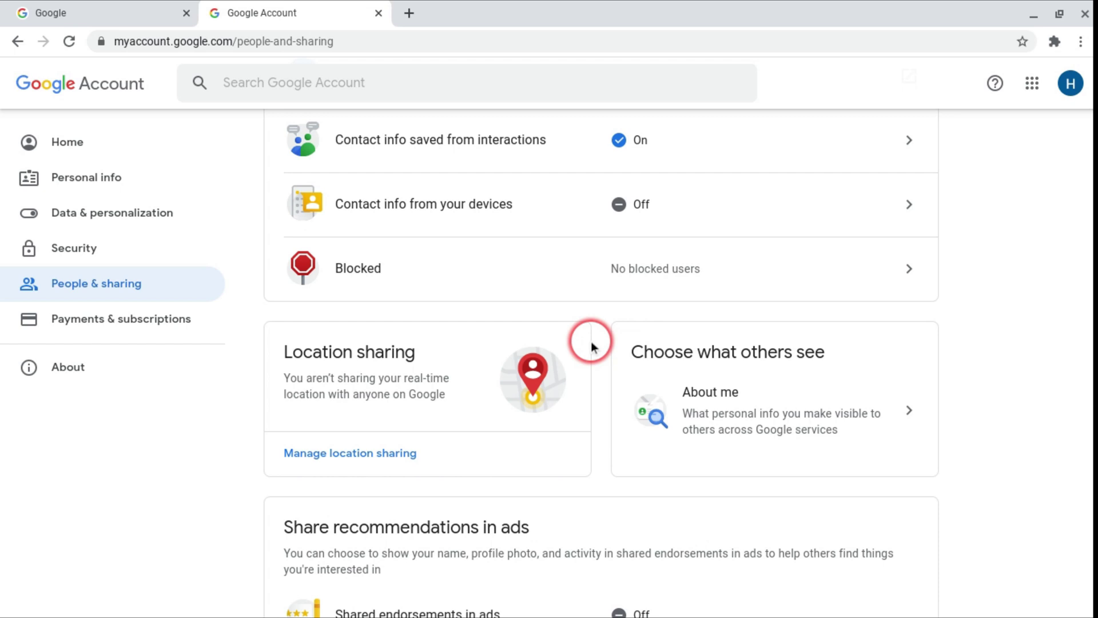
scroll(616, 345, "down", 2)
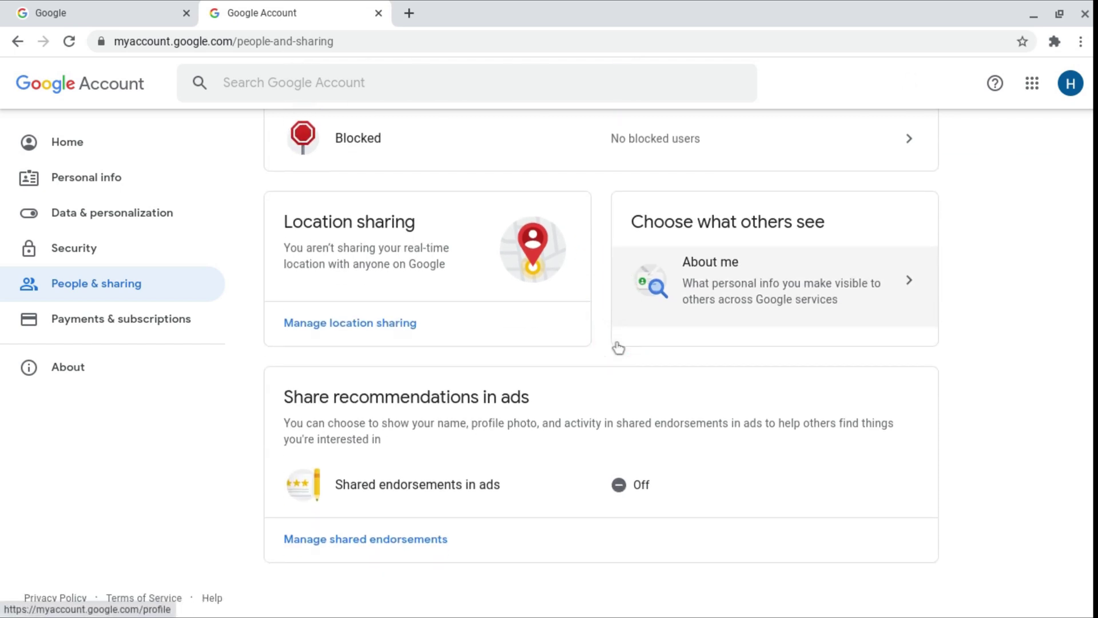
left_click(74, 325)
Scroll through Payment methods, Purchases, Subscriptions and Reservations, then back to the top
left_click(472, 280)
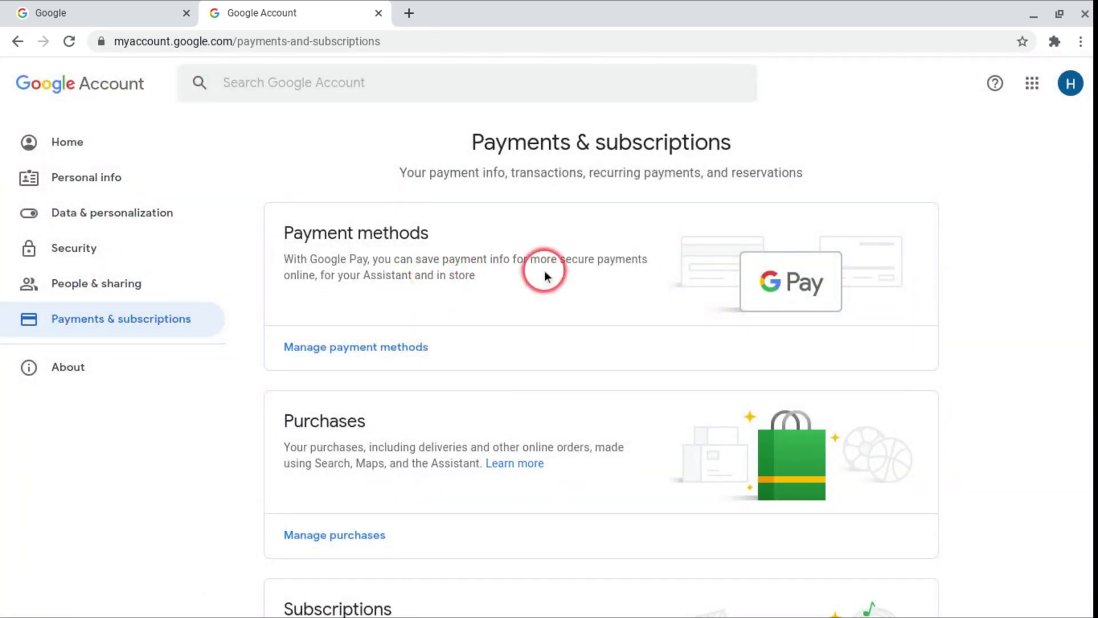
scroll(542, 270, "down", 2)
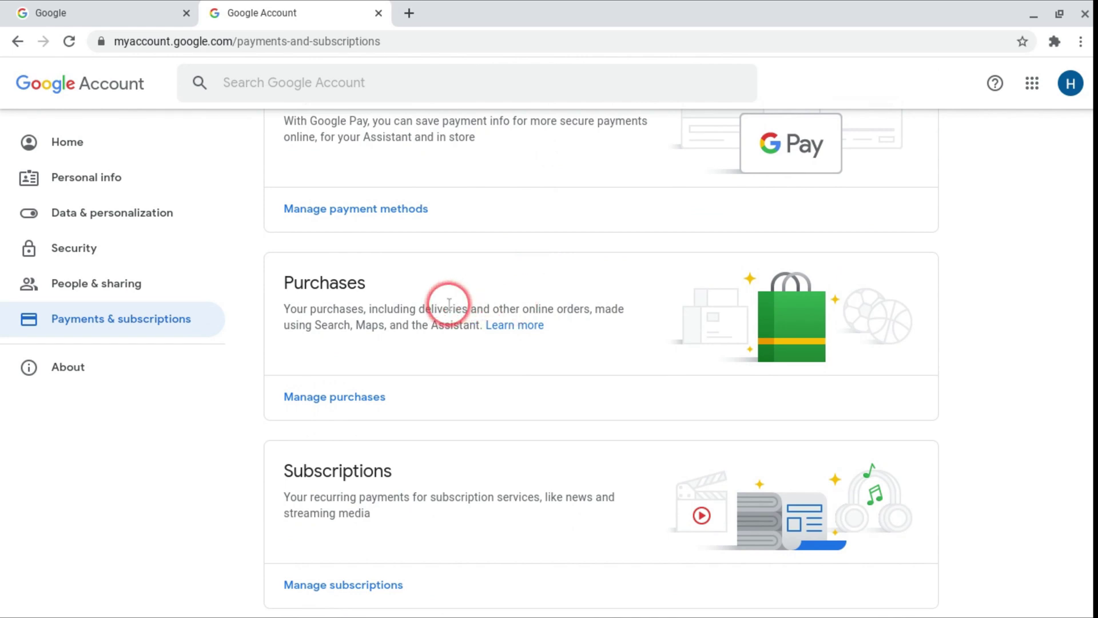
scroll(449, 304, "down", 3)
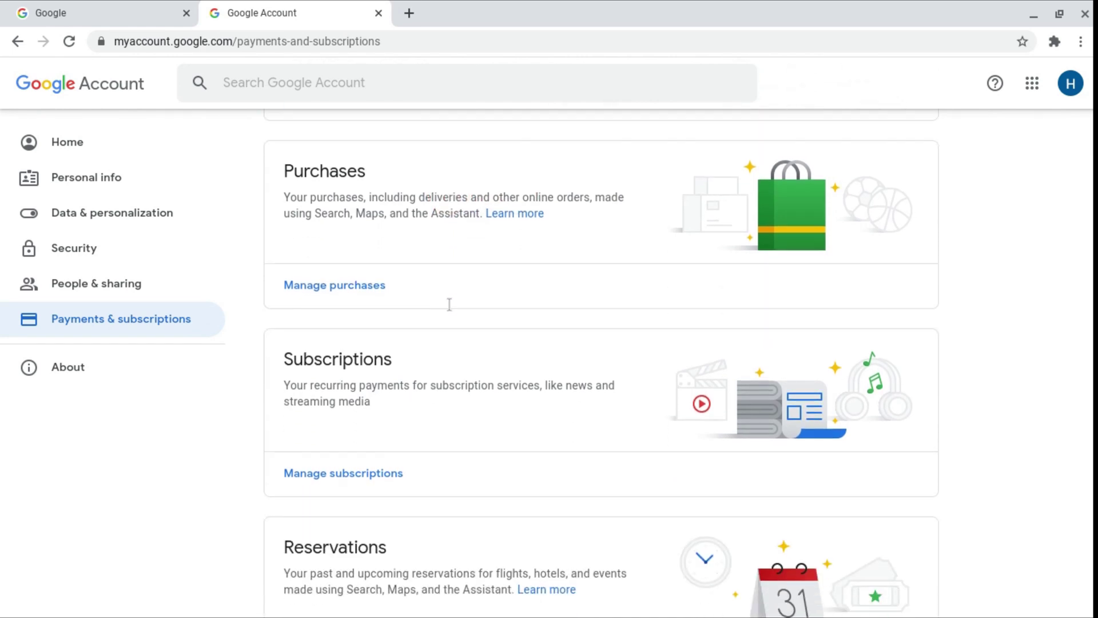
left_click(476, 312)
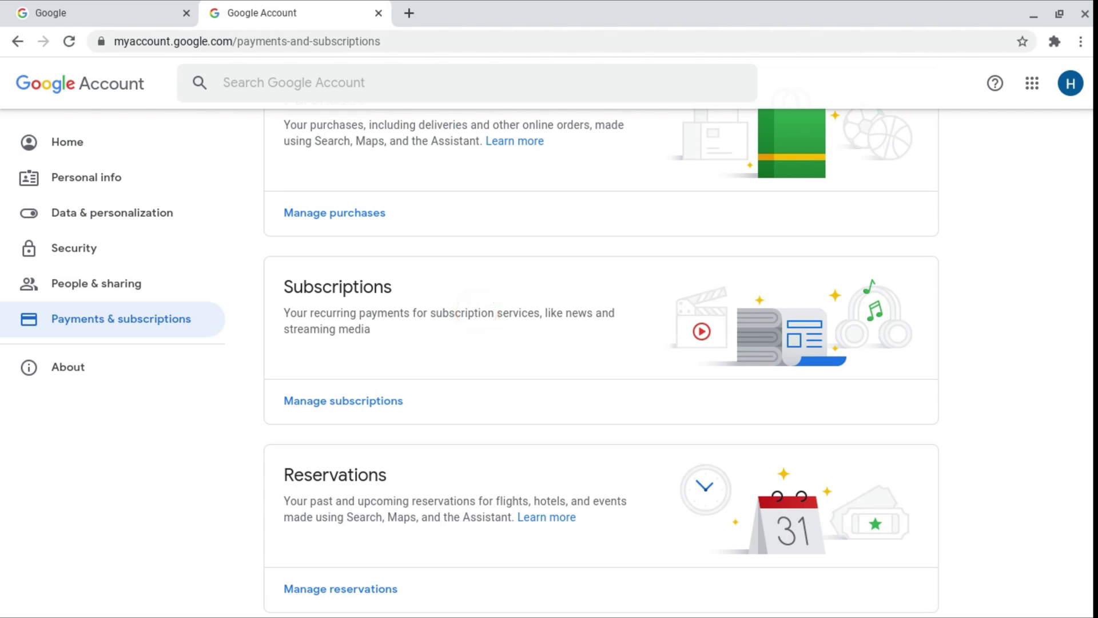
scroll(477, 312, "down", 1)
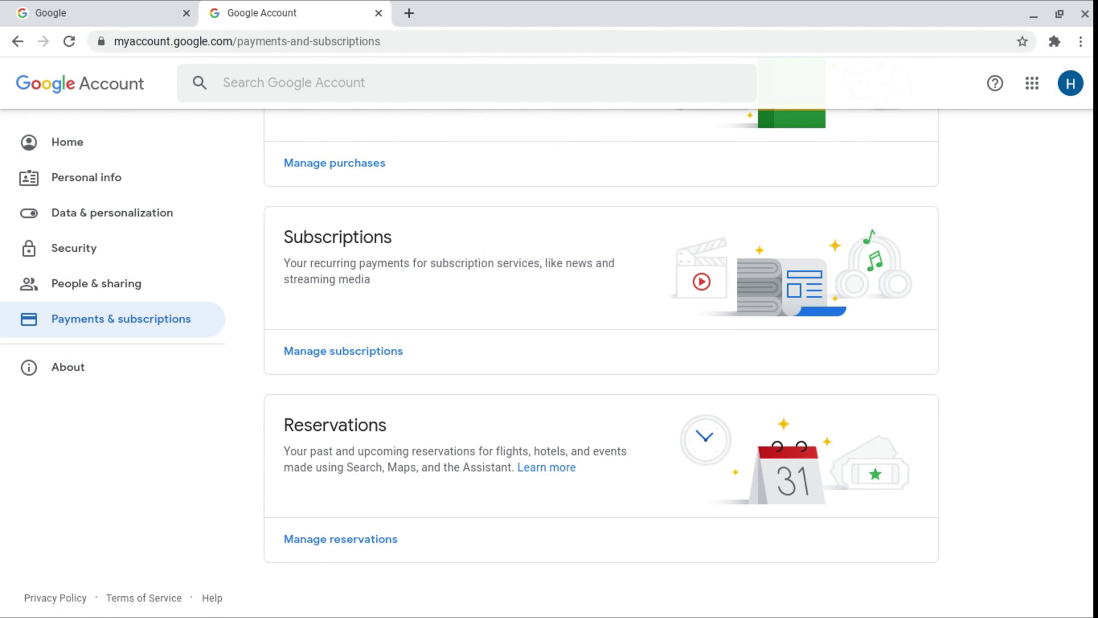
scroll(477, 311, "up", 6)
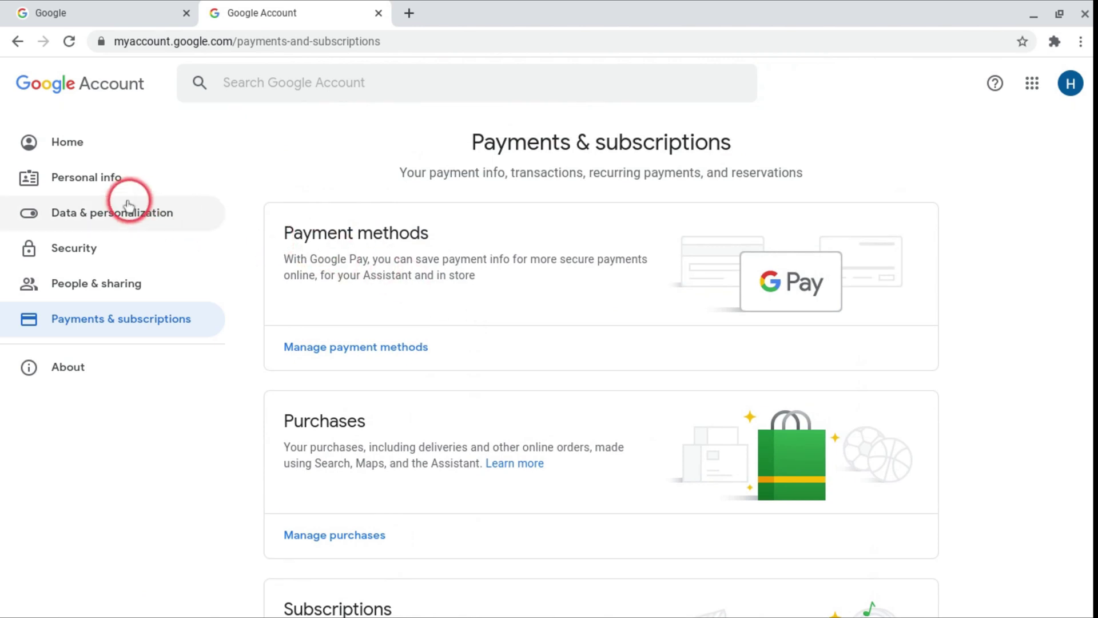
Return to the Home overview with its welcome message and privacy, security and storage cards
left_click(26, 159)
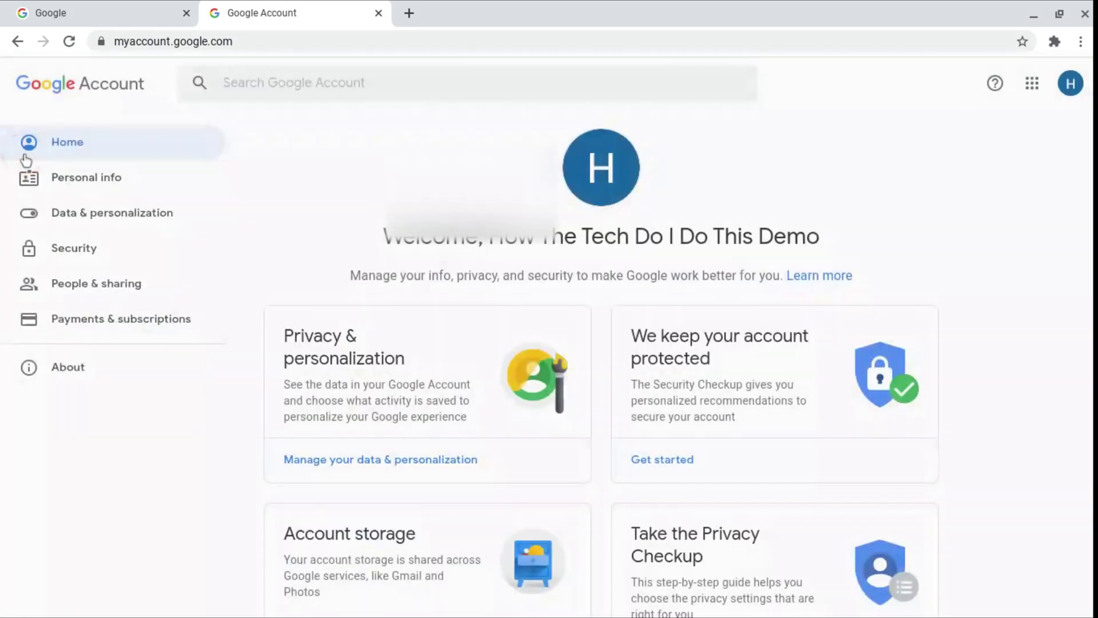